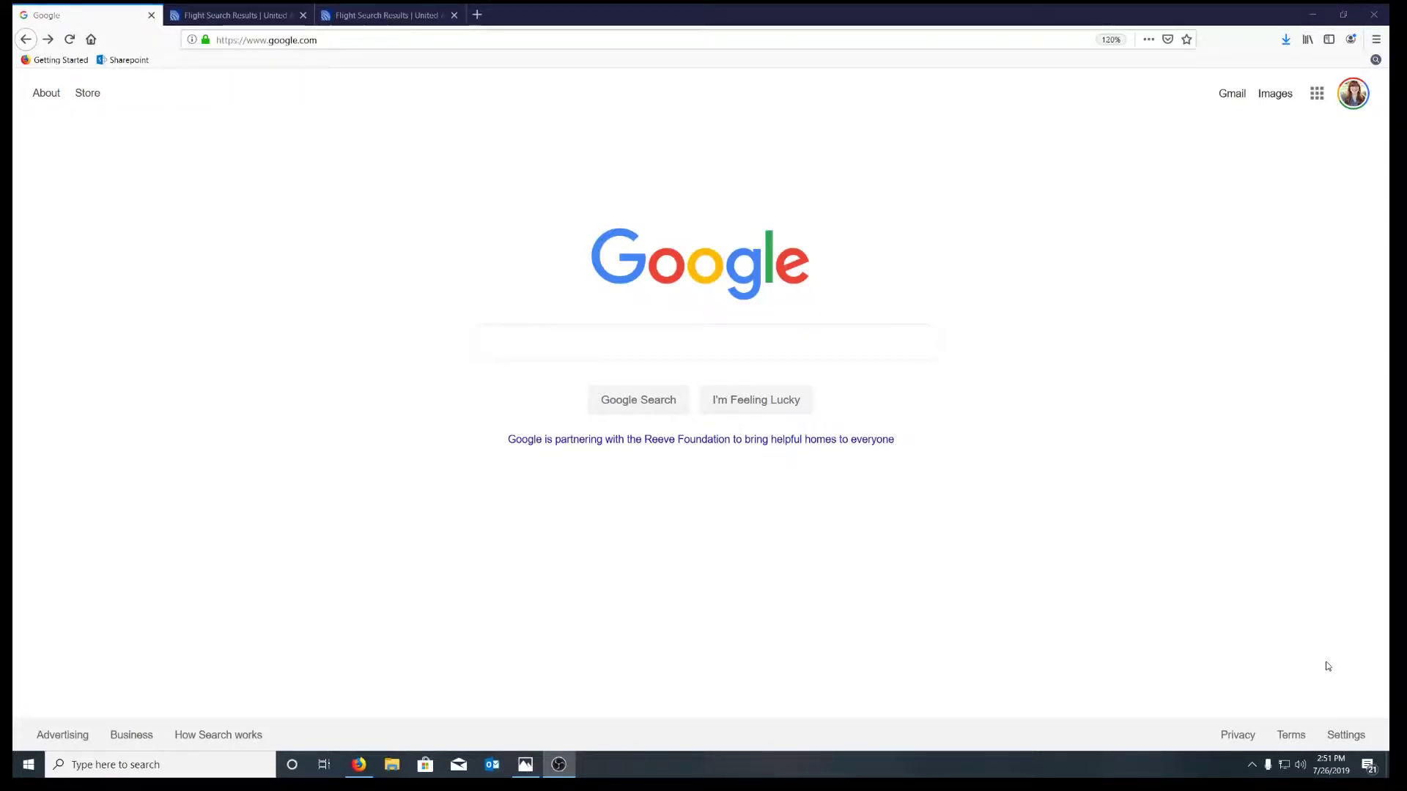
- Search Google for 'google flights' and open the Flights - Google result
left_click(568, 342)
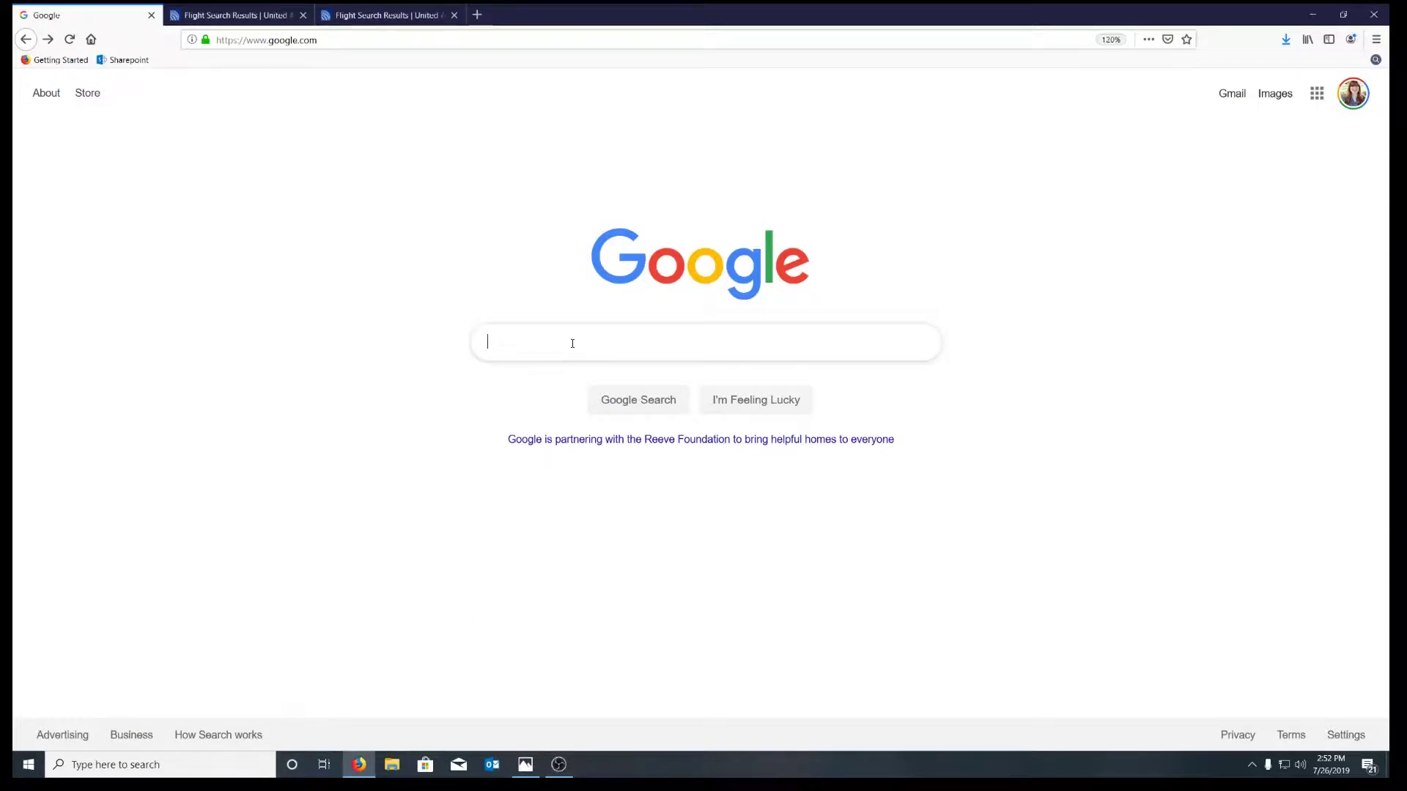
type("goog")
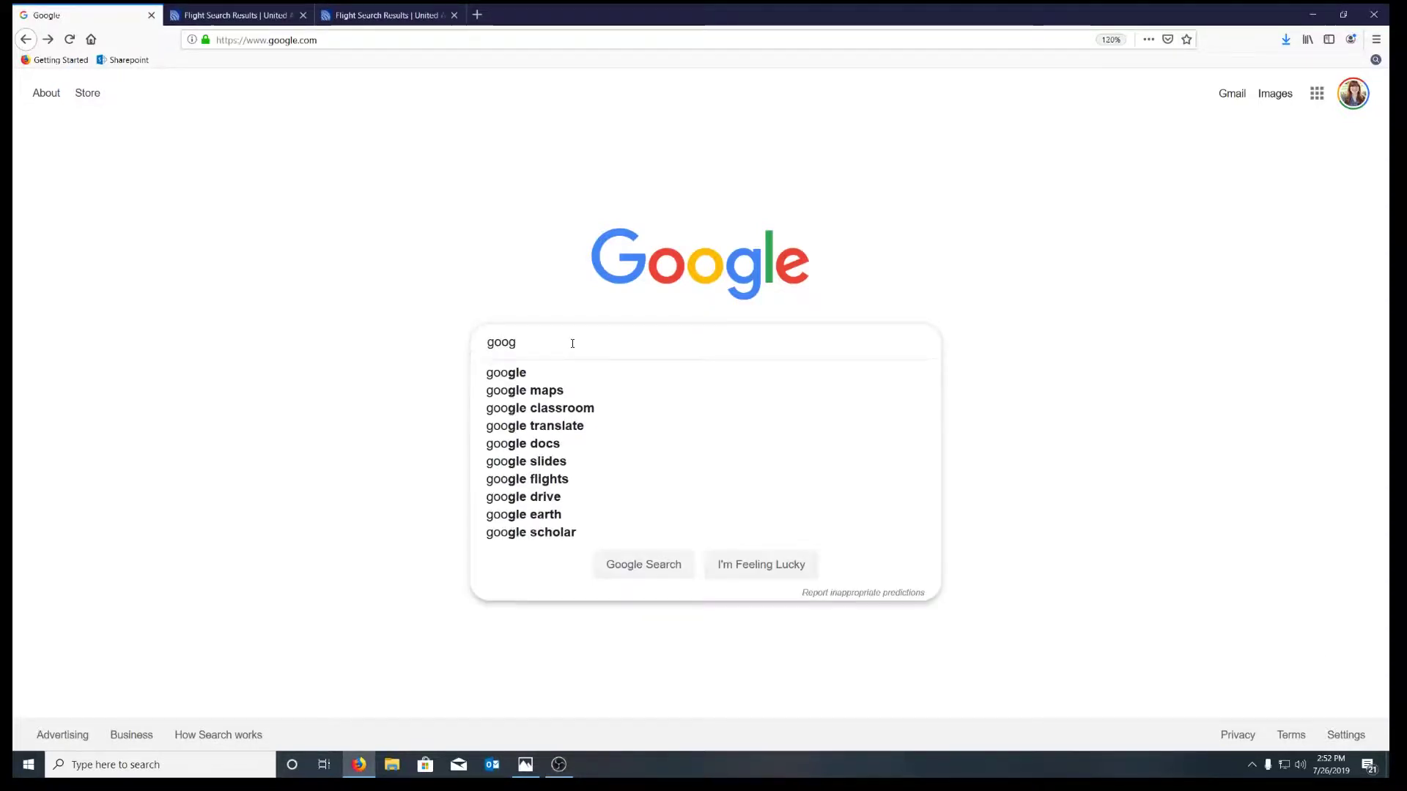
type("le flights")
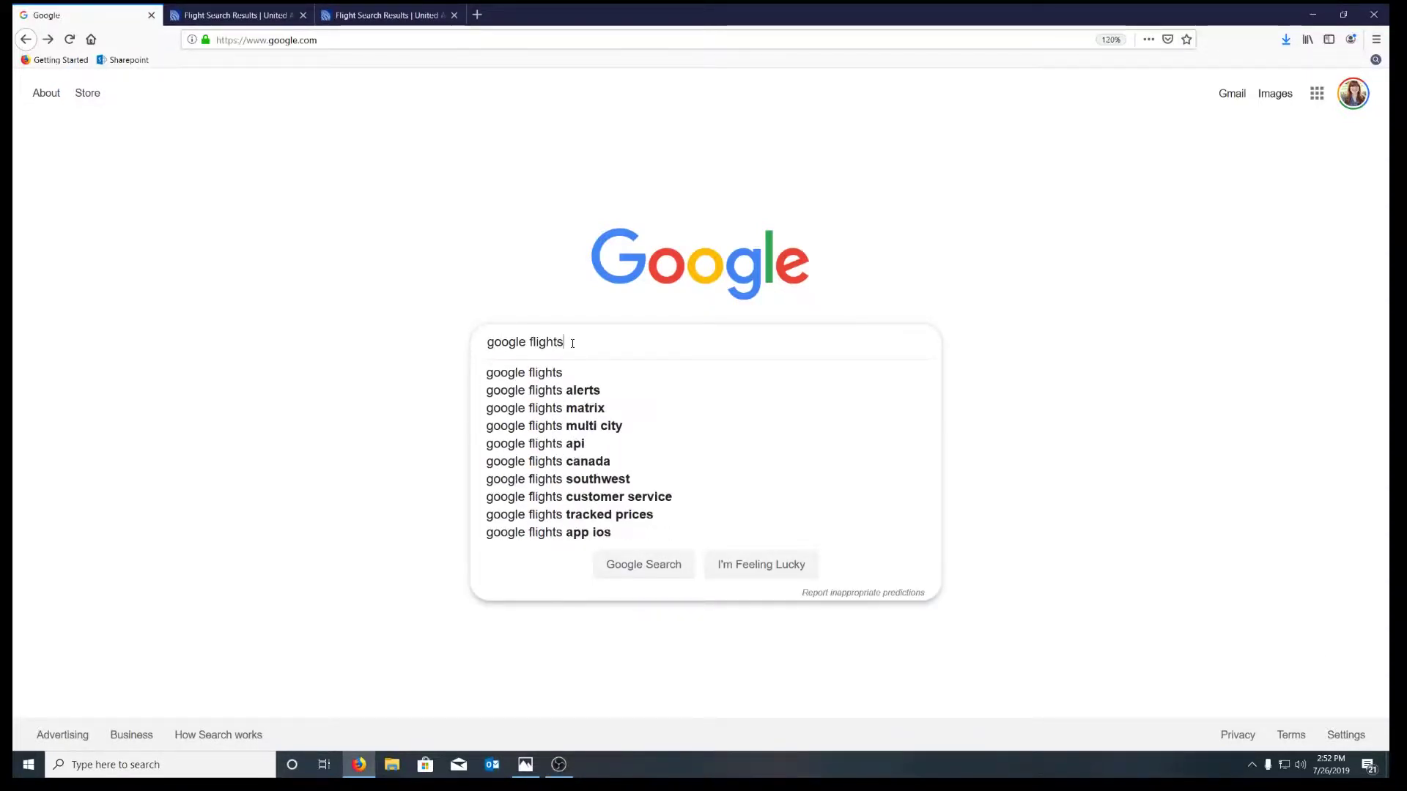
key("Return")
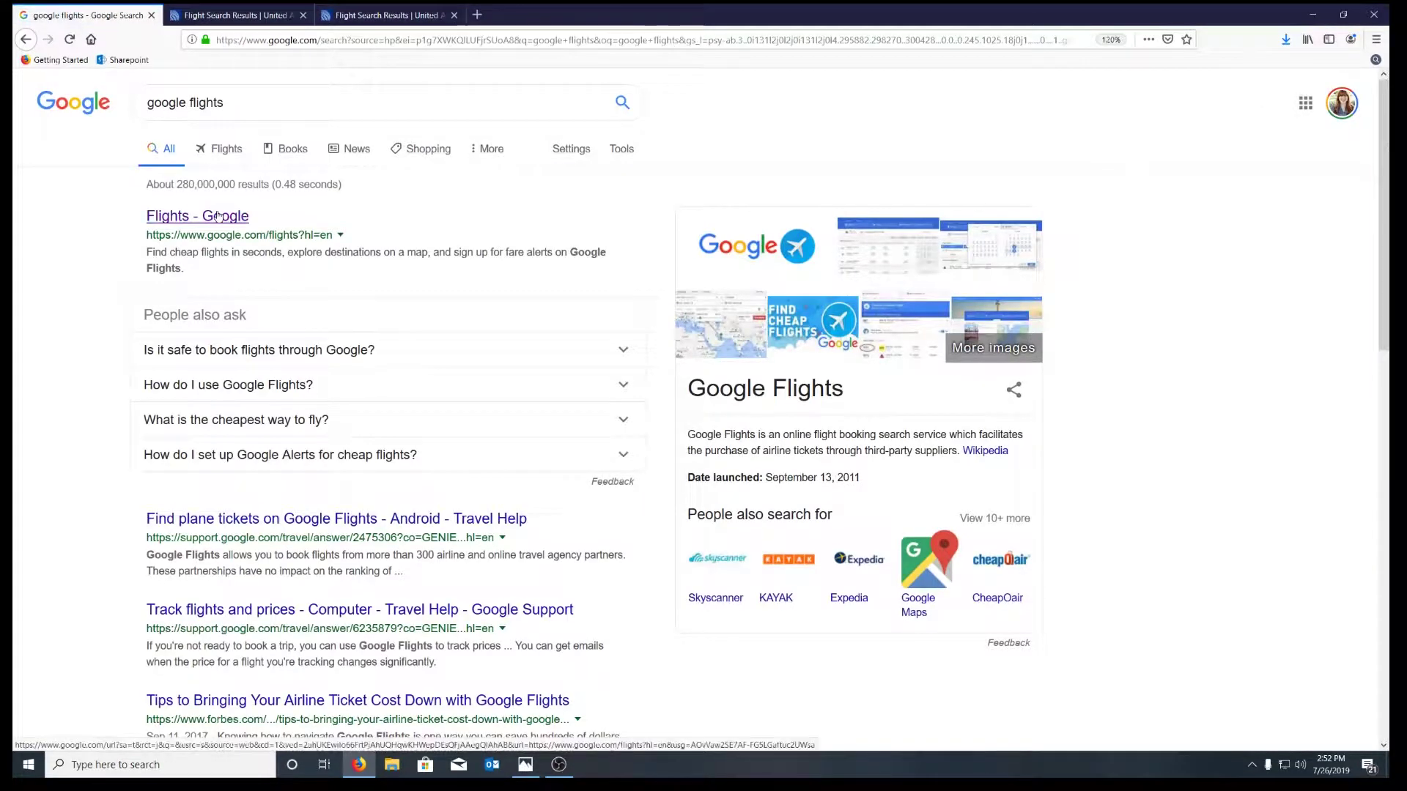
left_click(218, 216)
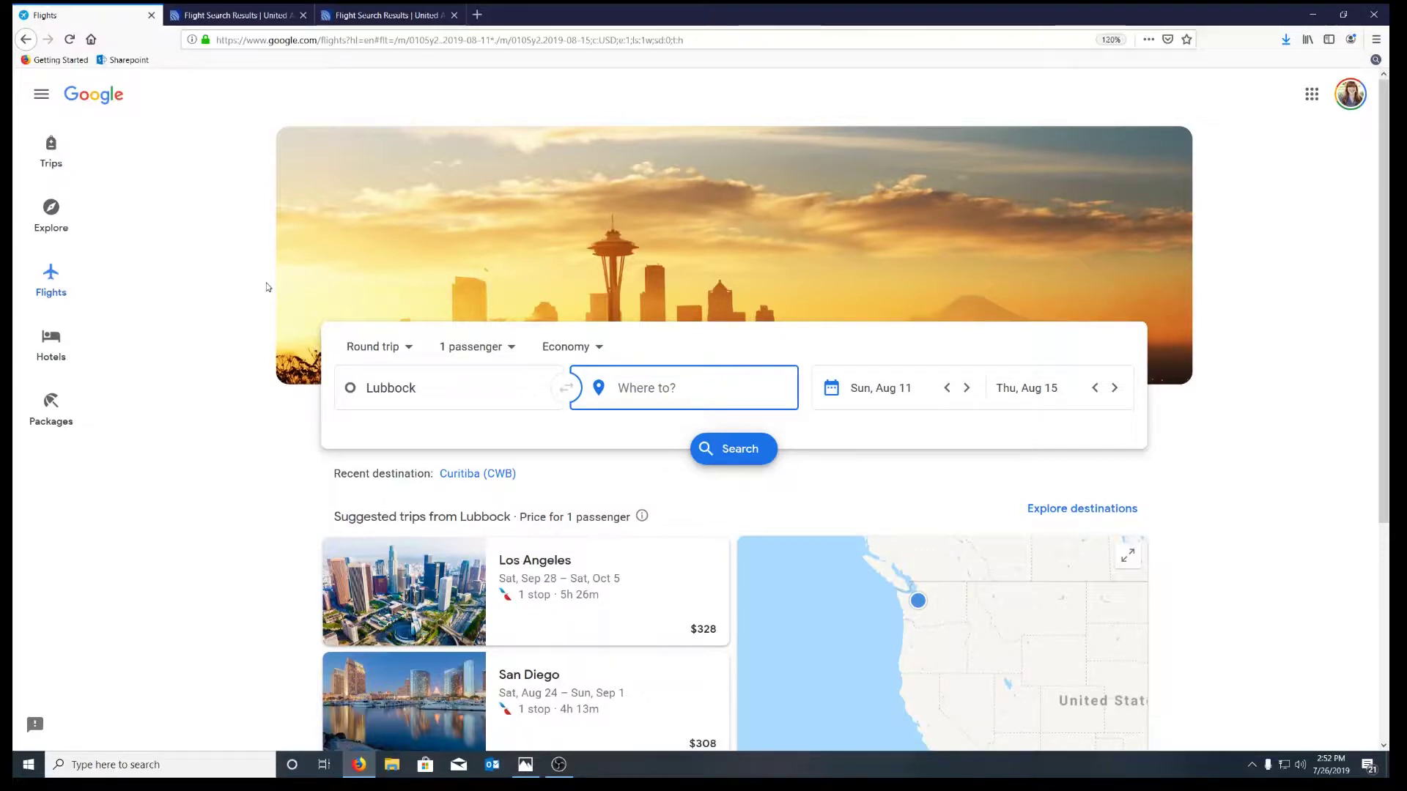
- Set the destination to Seville (SVQ)
left_click(687, 392)
type("s")
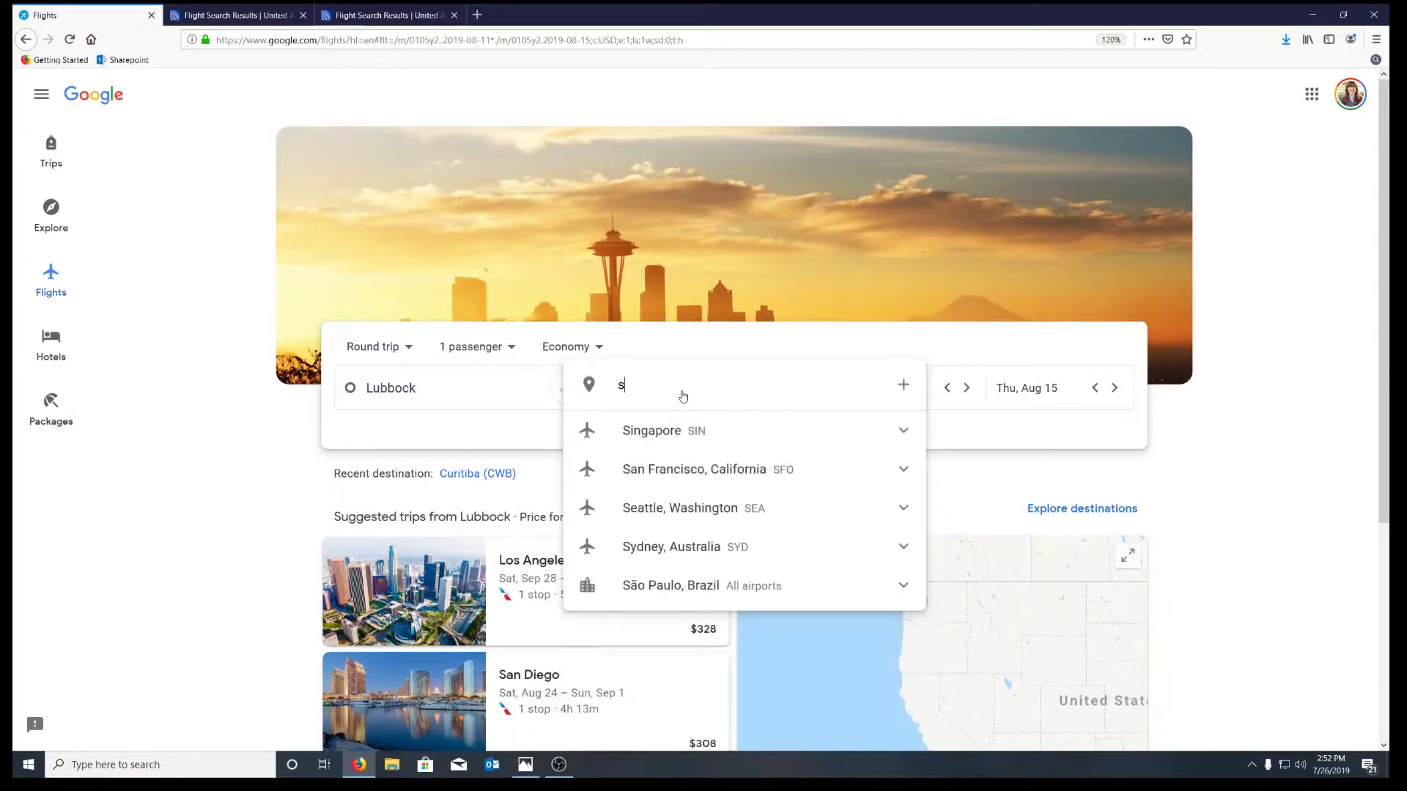
type("eville")
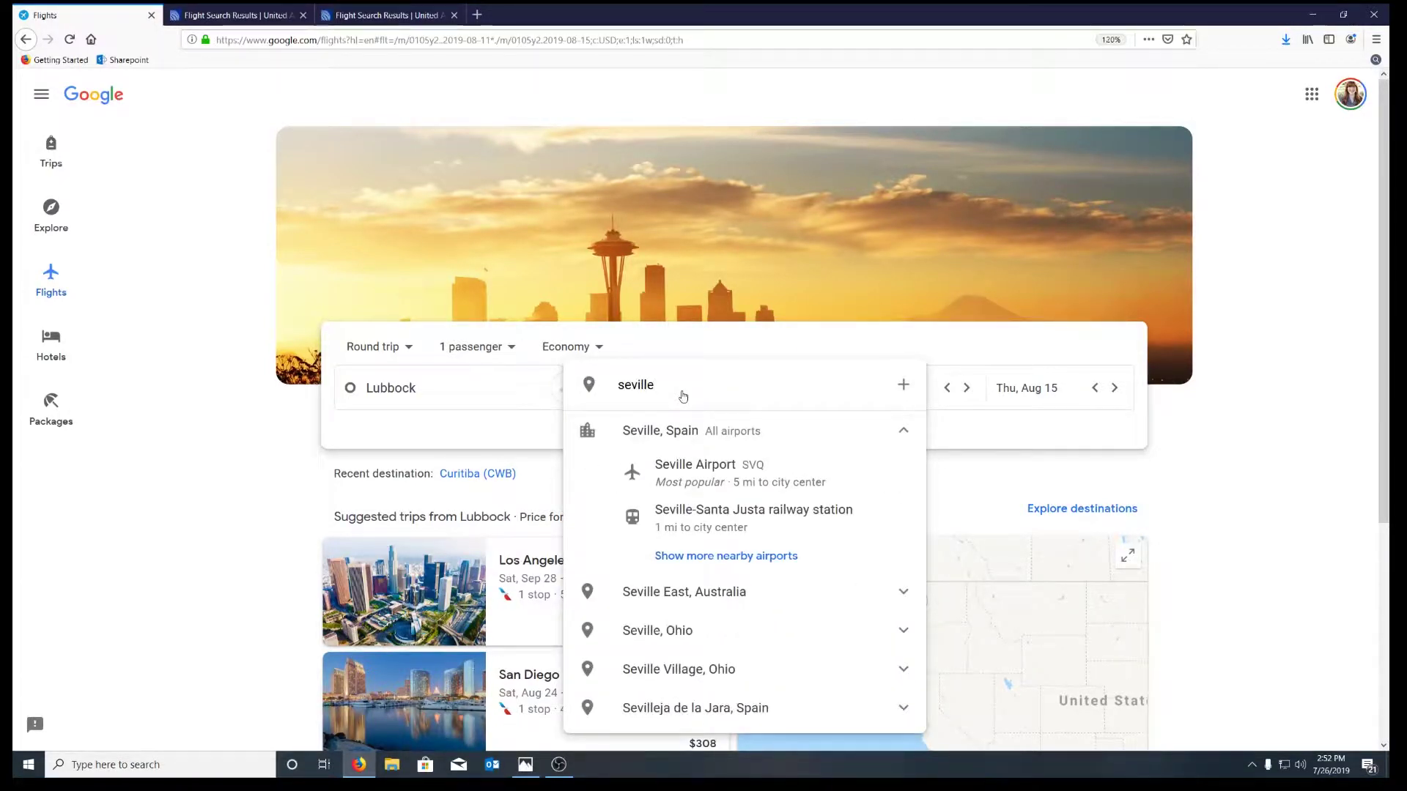
left_click(681, 476)
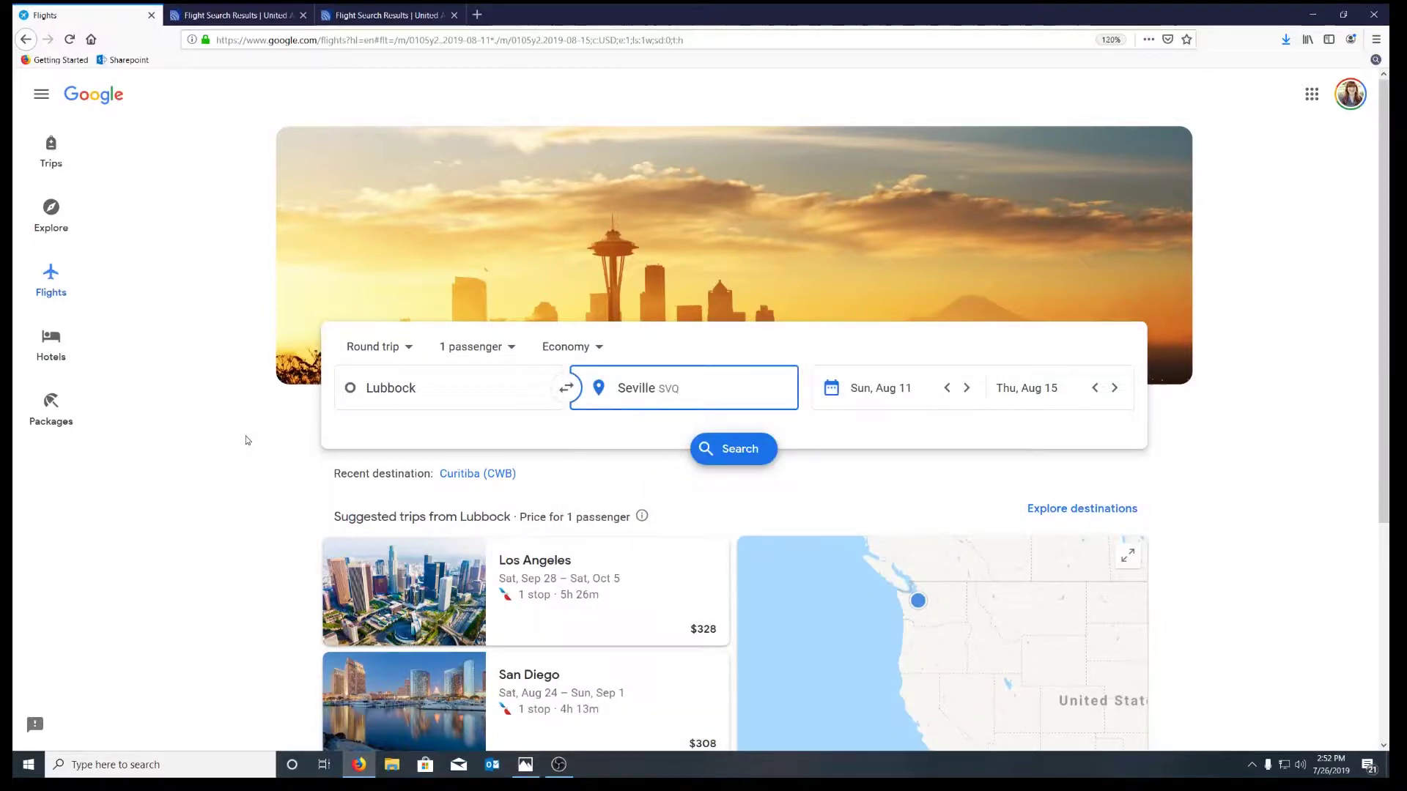
- Set travel dates to Oct 1 – Oct 31 and run the search
left_click(919, 388)
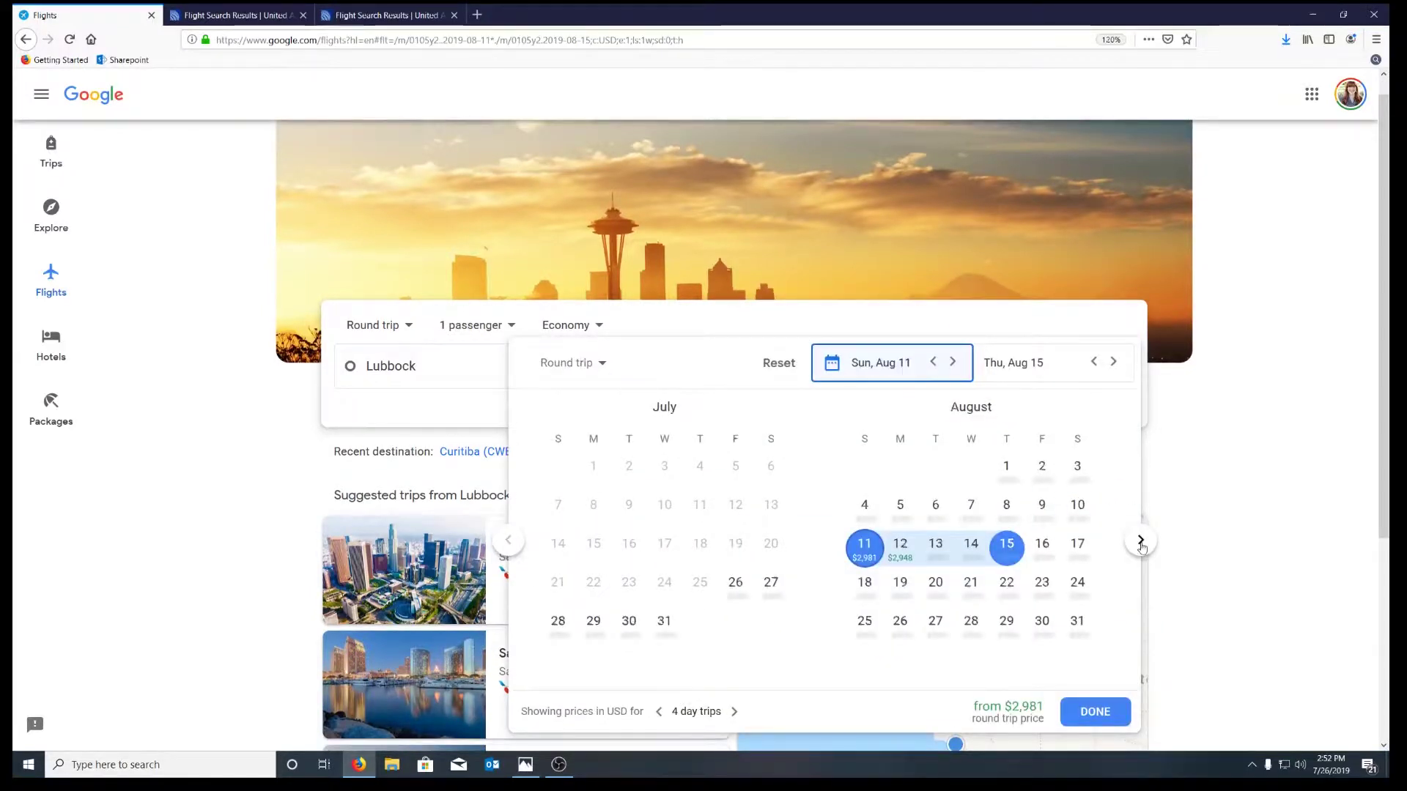
left_click(1140, 541)
left_click(1140, 540)
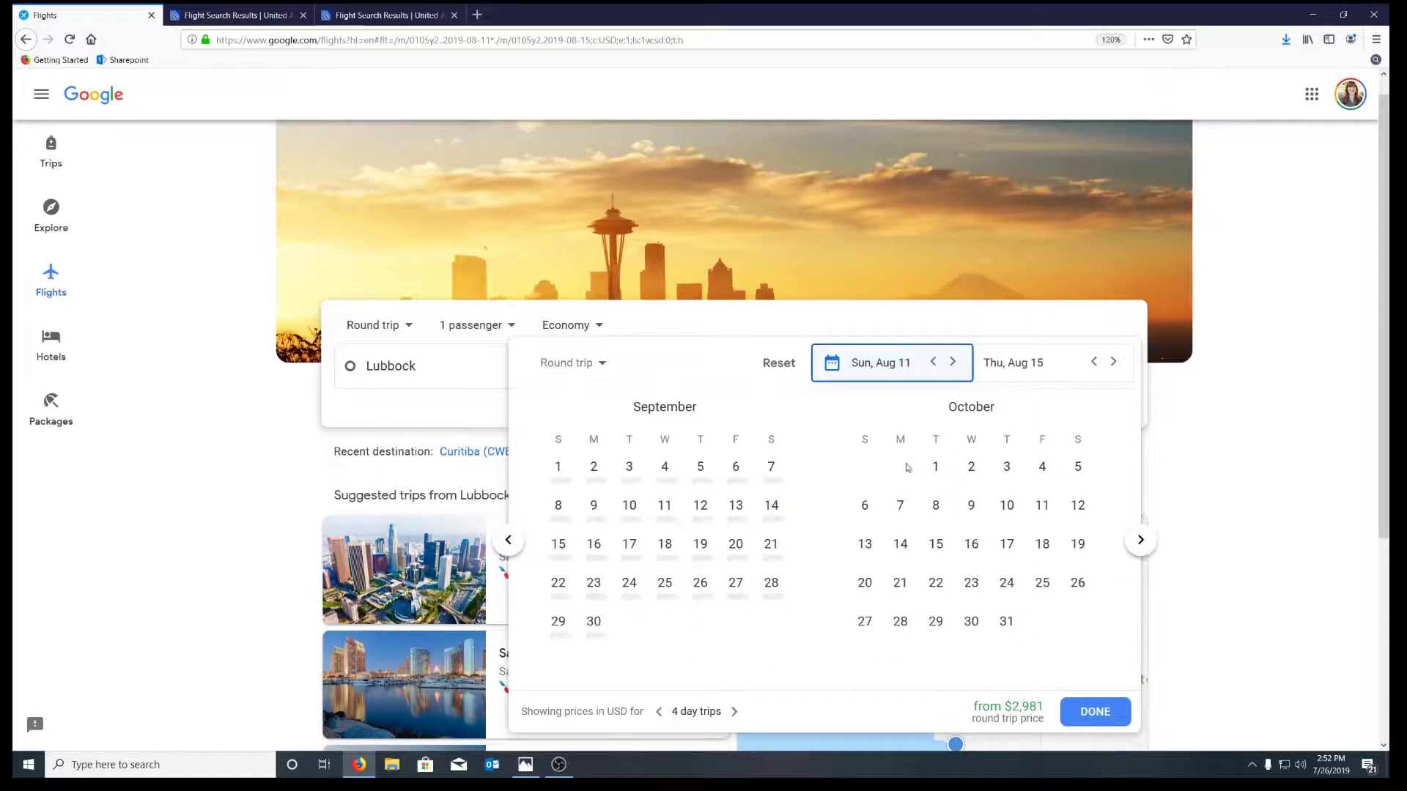
left_click(936, 473)
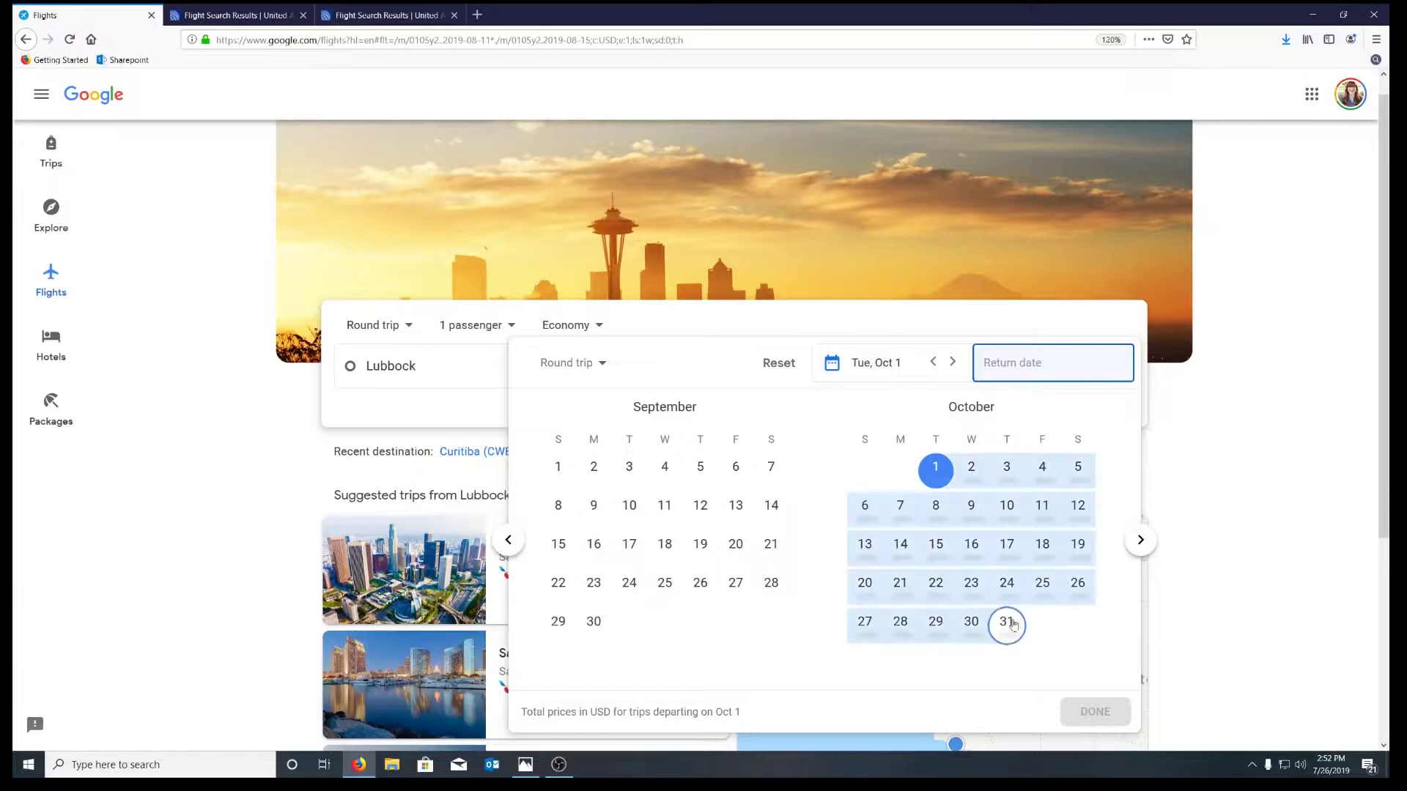
left_click(1006, 623)
left_click(1095, 712)
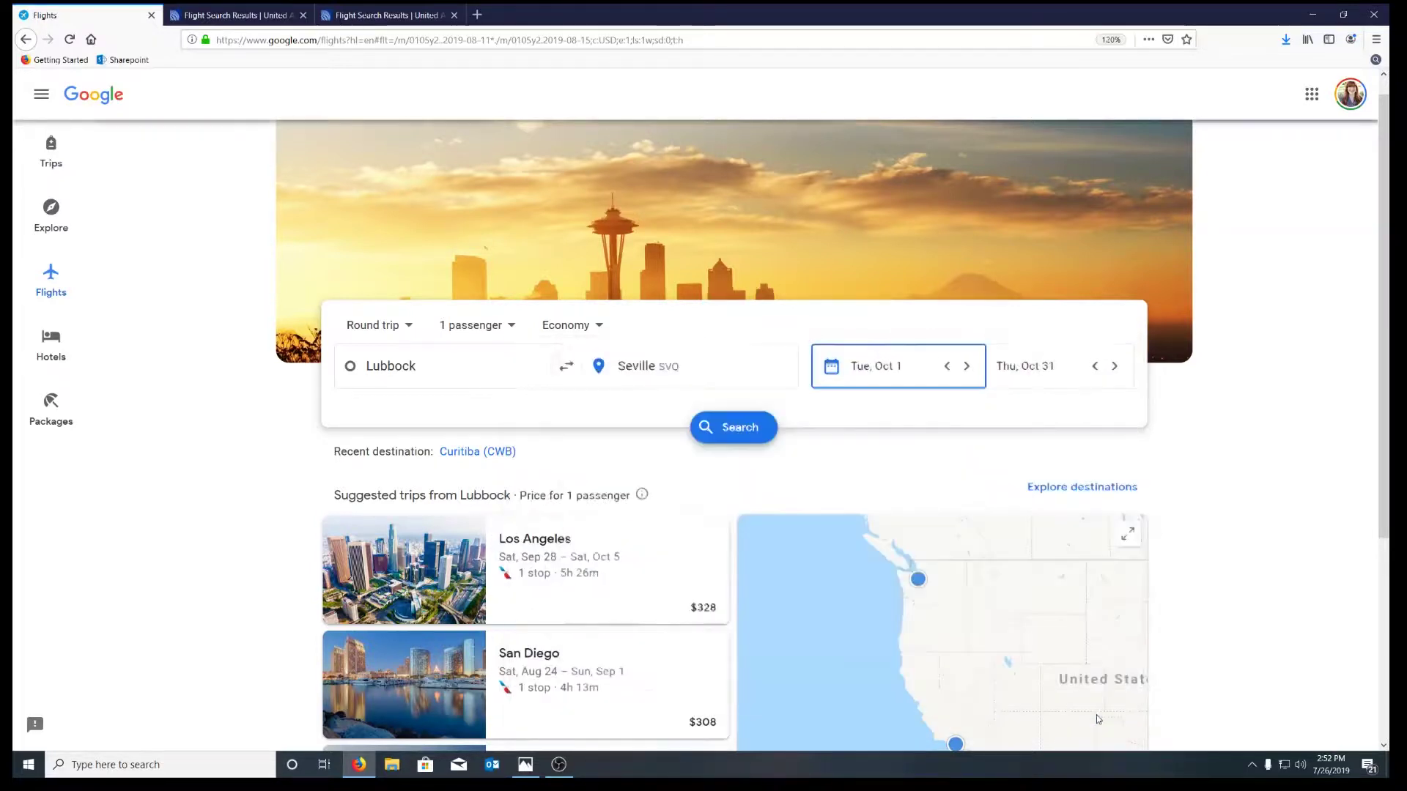
left_click(732, 427)
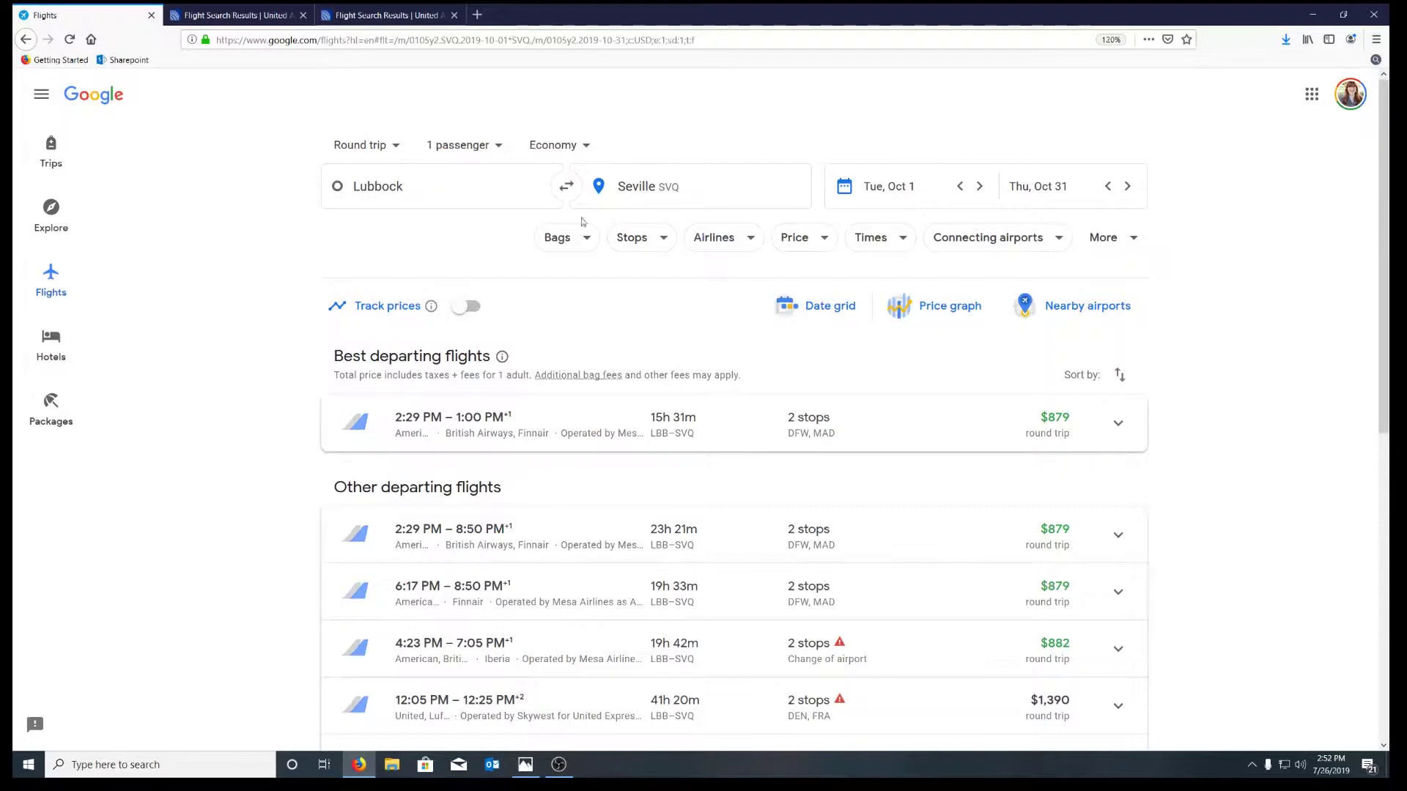
- Change the departure airport to Dallas DFW
left_click(402, 186)
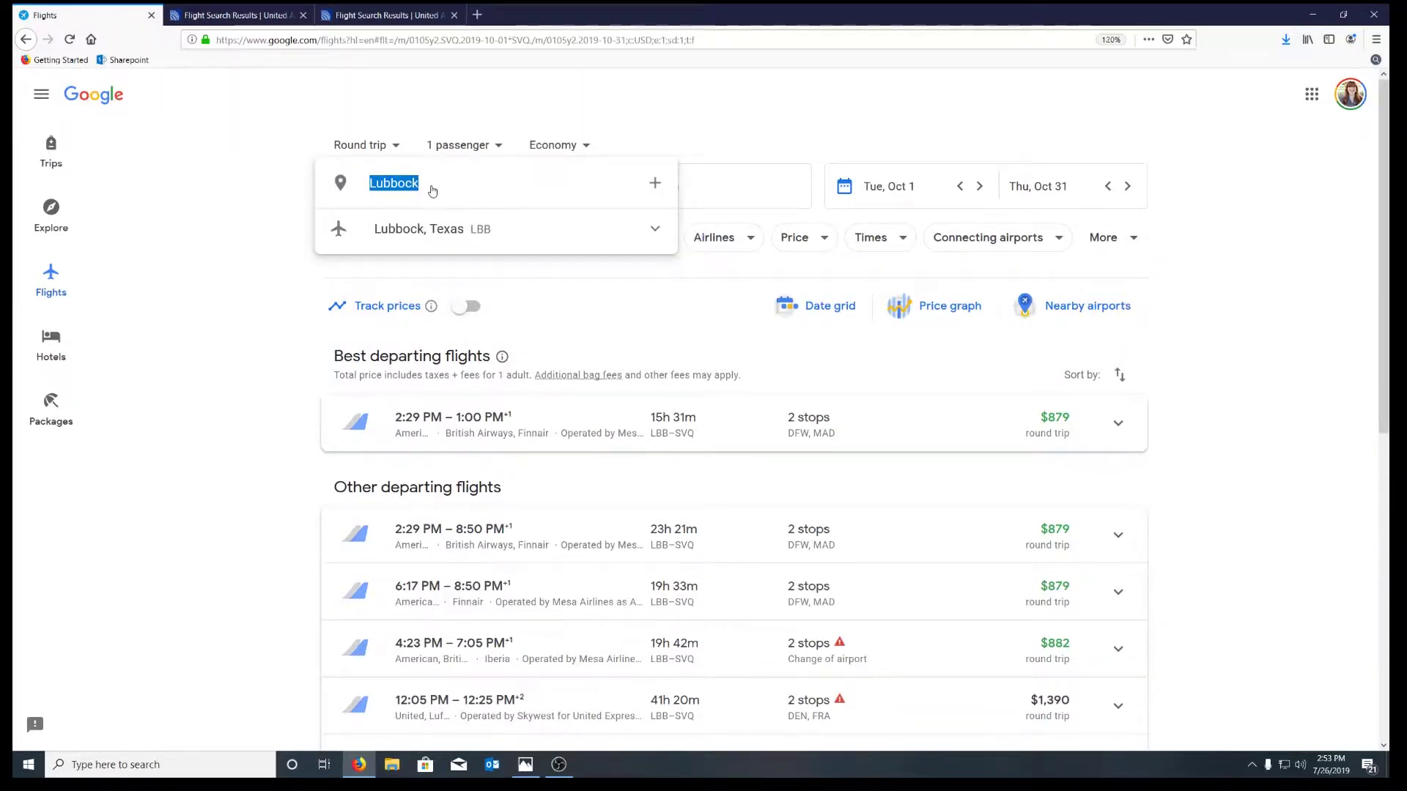
type("da")
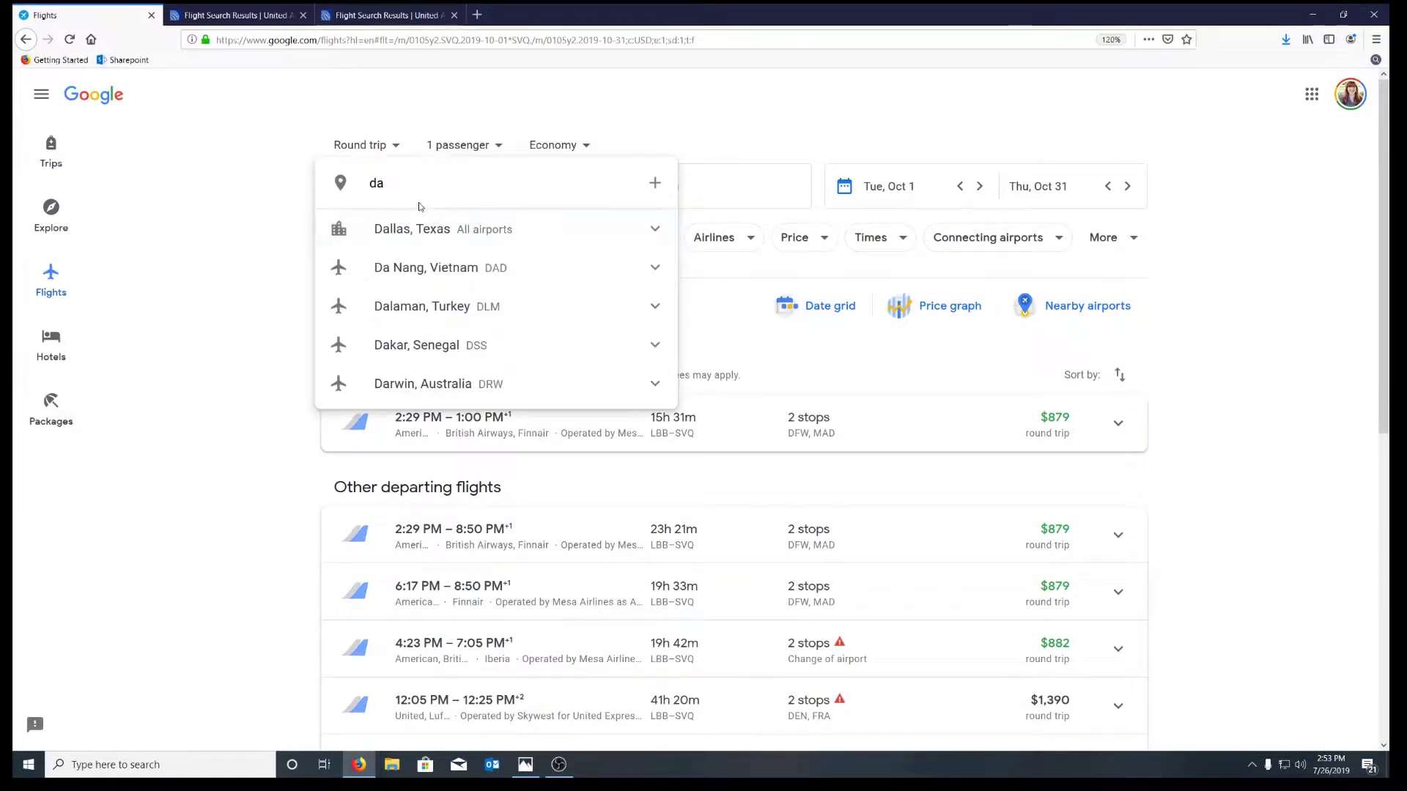
key("BackSpace")
type("fw")
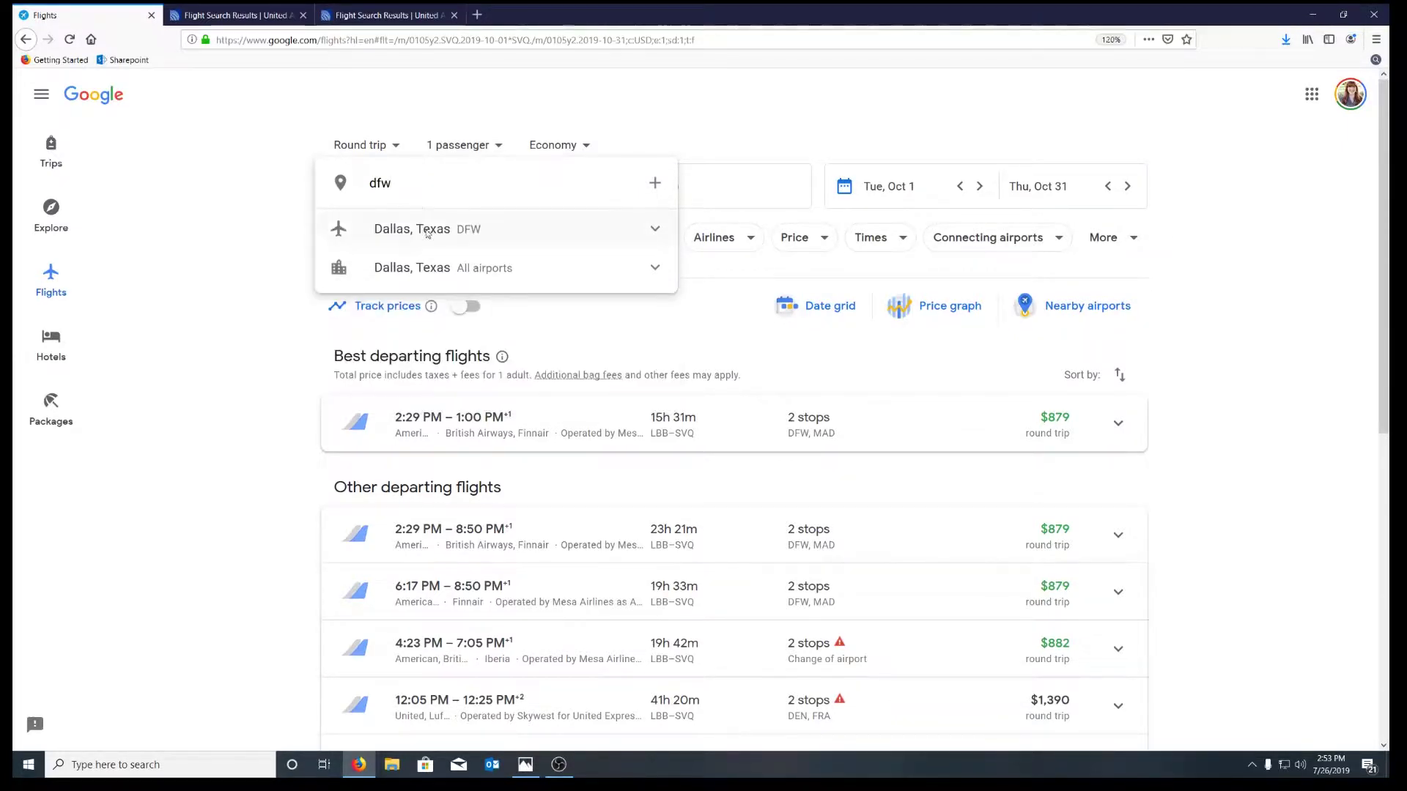
left_click(425, 230)
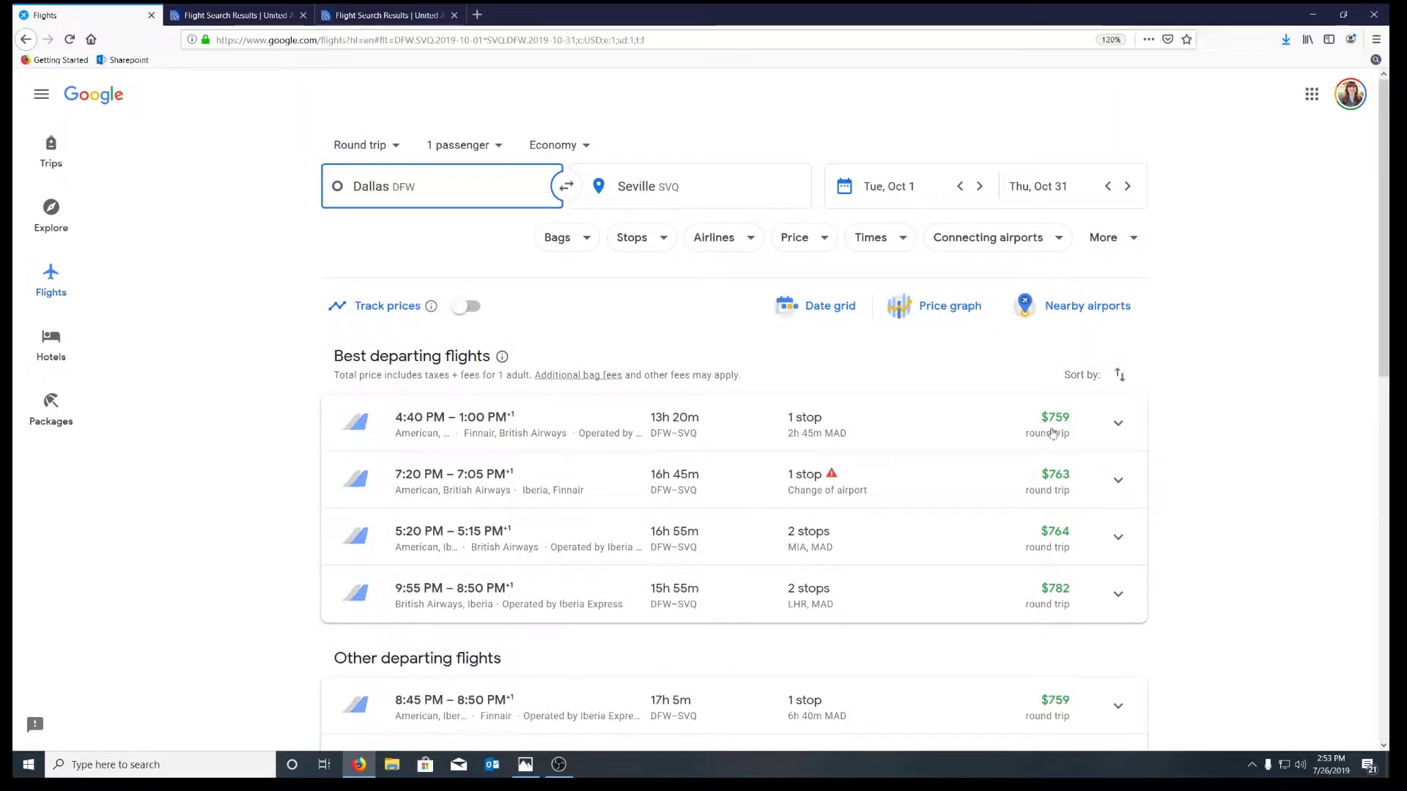
- Try Houston, then Austin (AUS), as the departure city
left_click(400, 192)
double_click(397, 190)
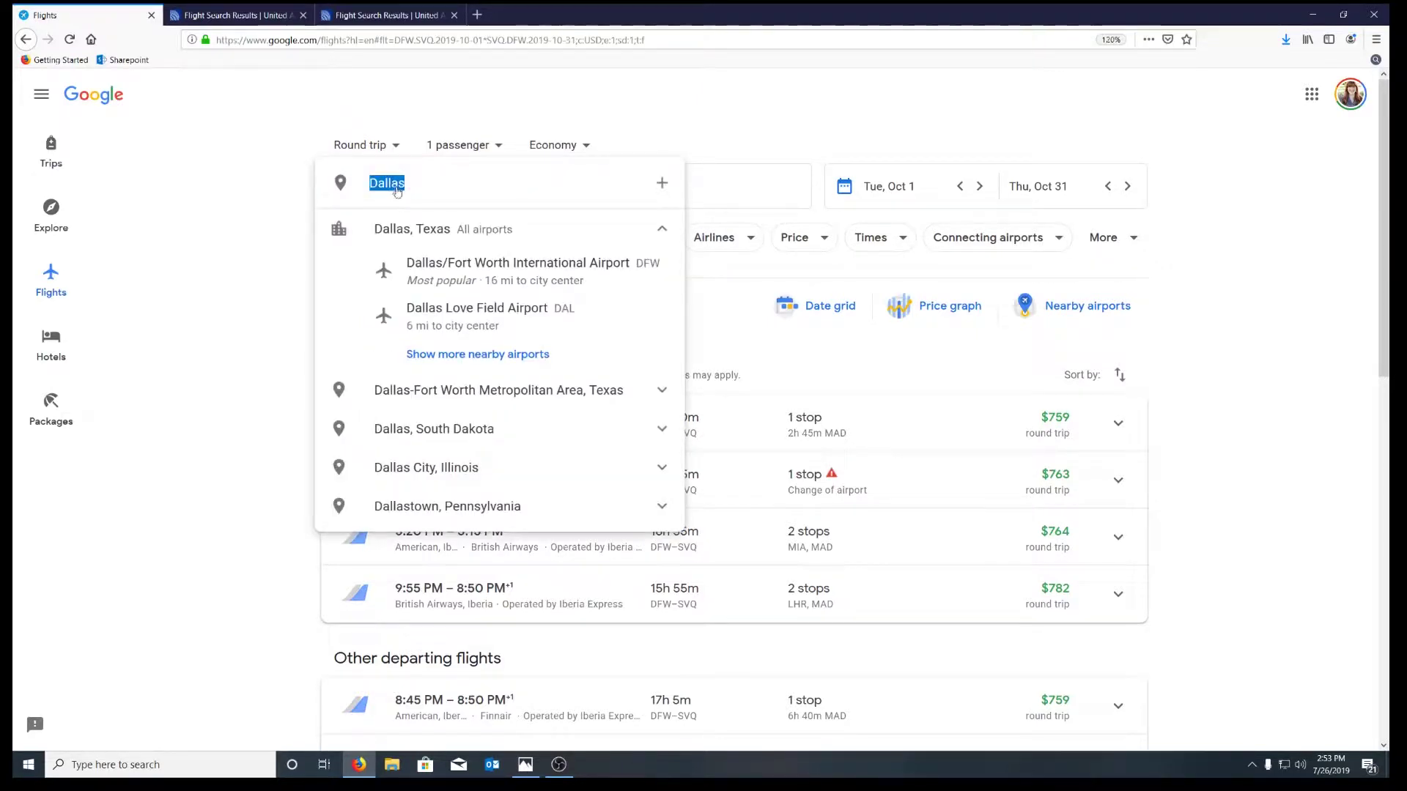
type("hous")
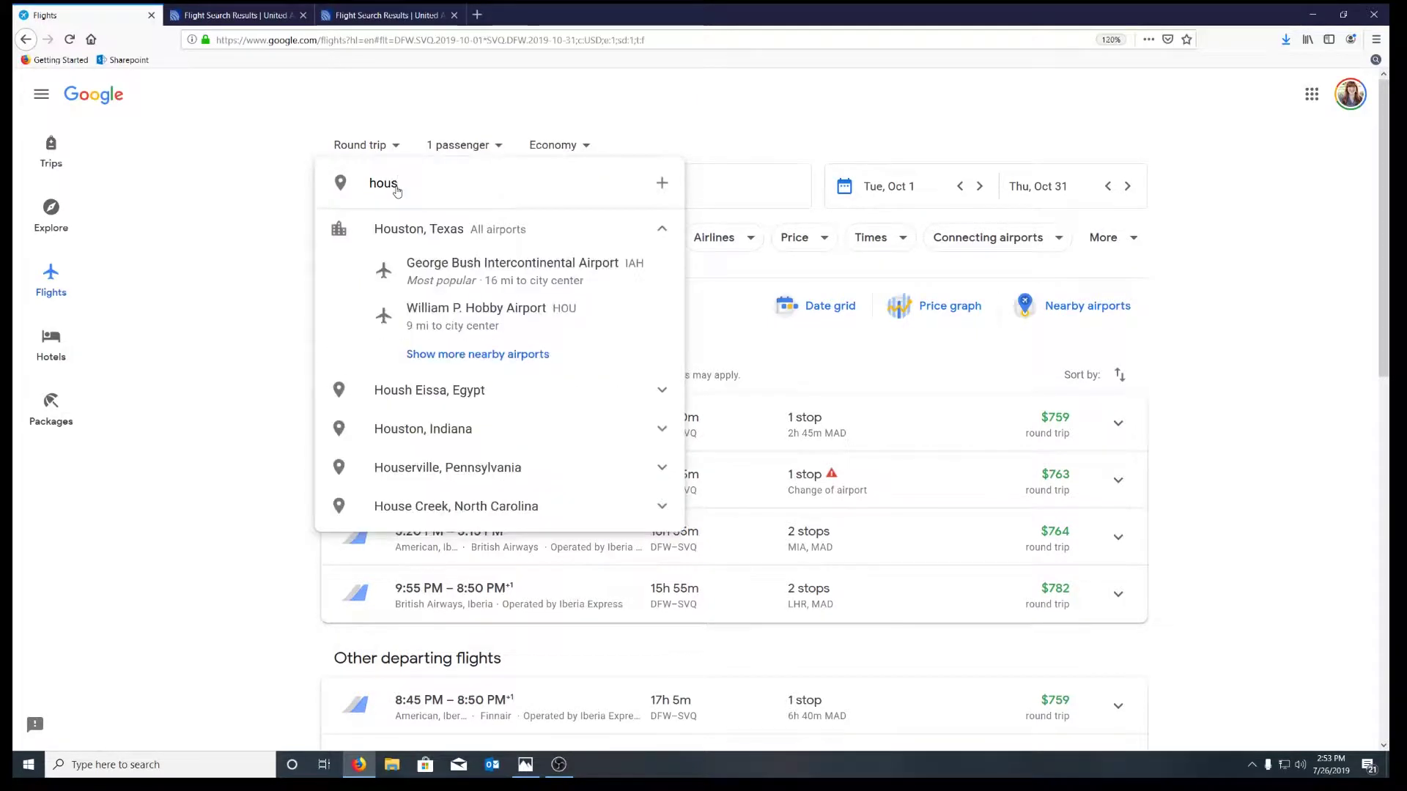
left_click(402, 227)
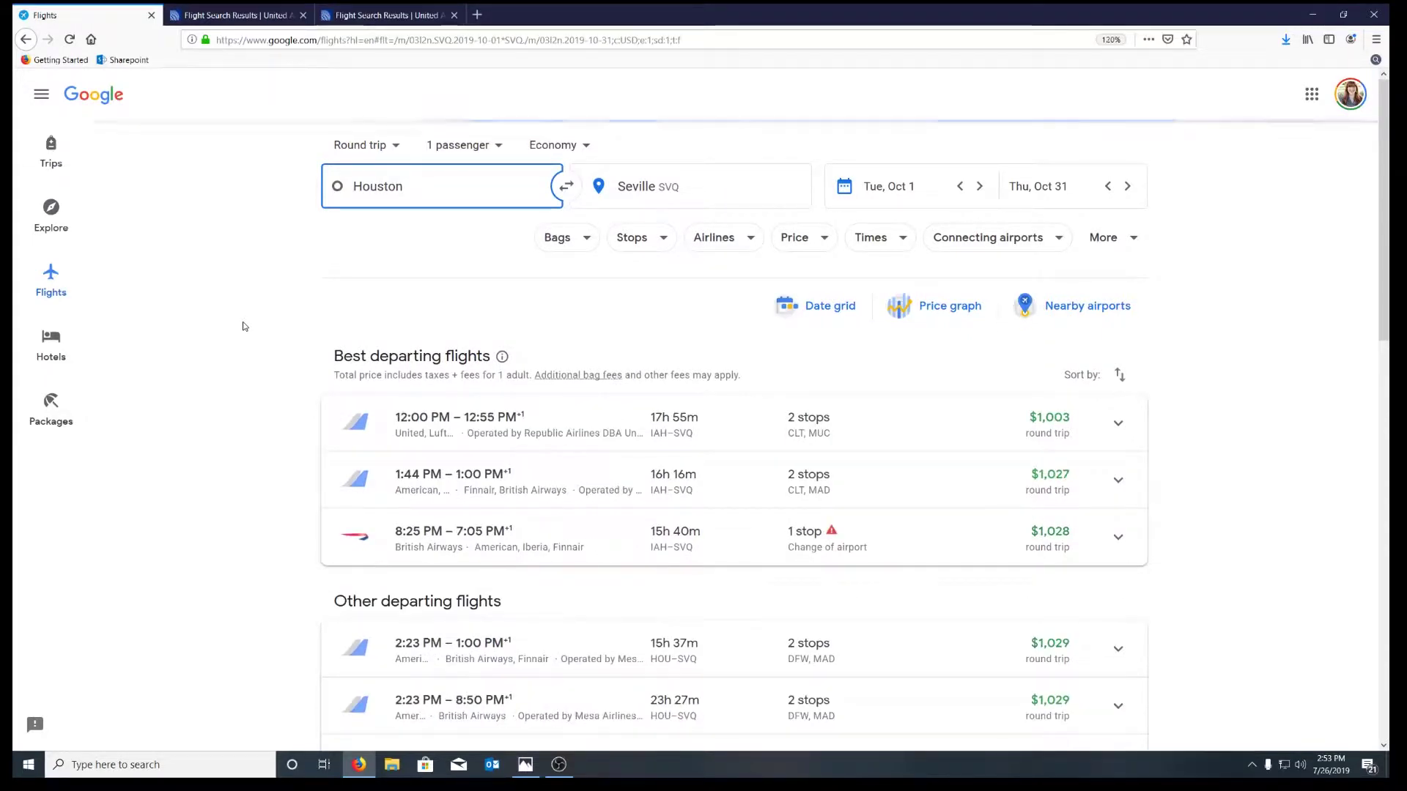
left_click(413, 183)
type("a")
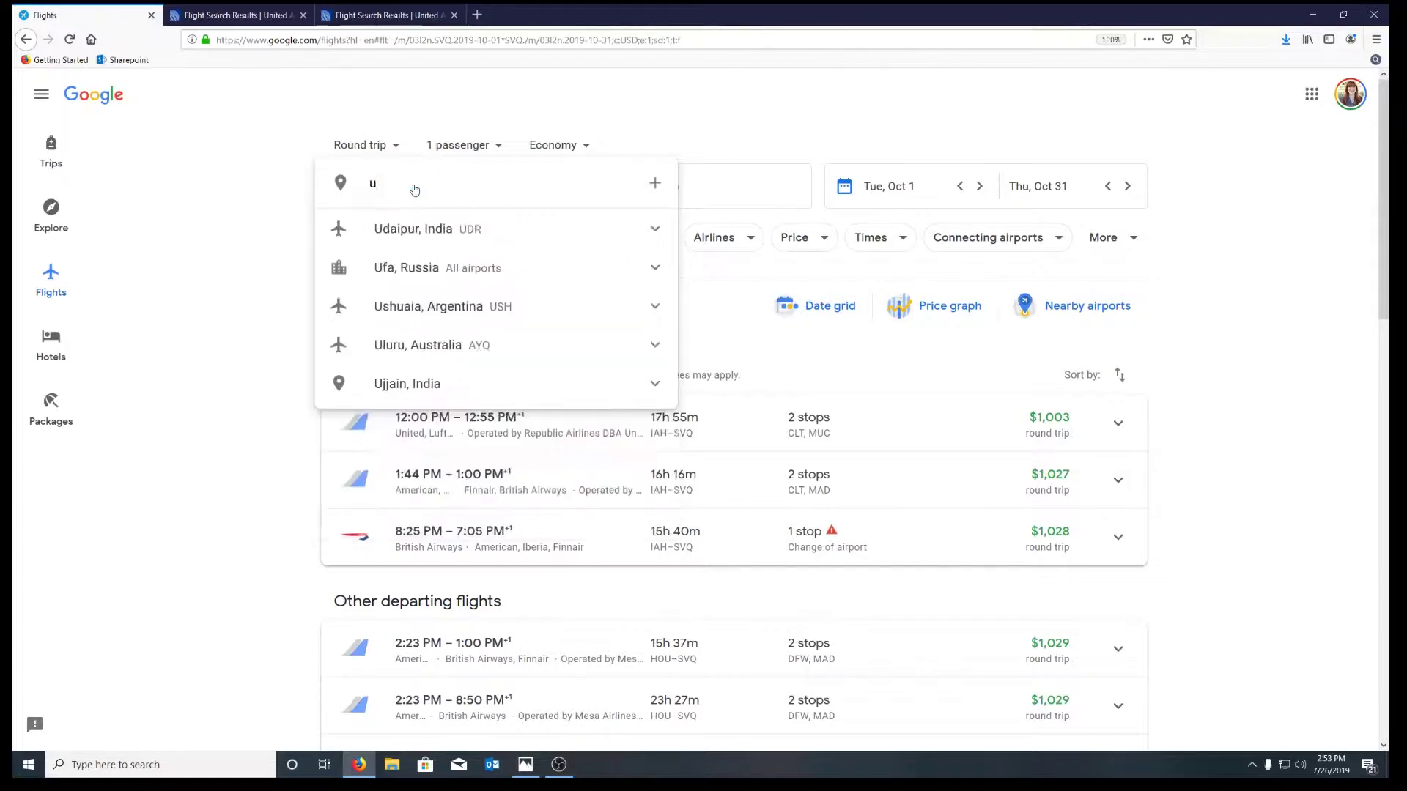
type("us")
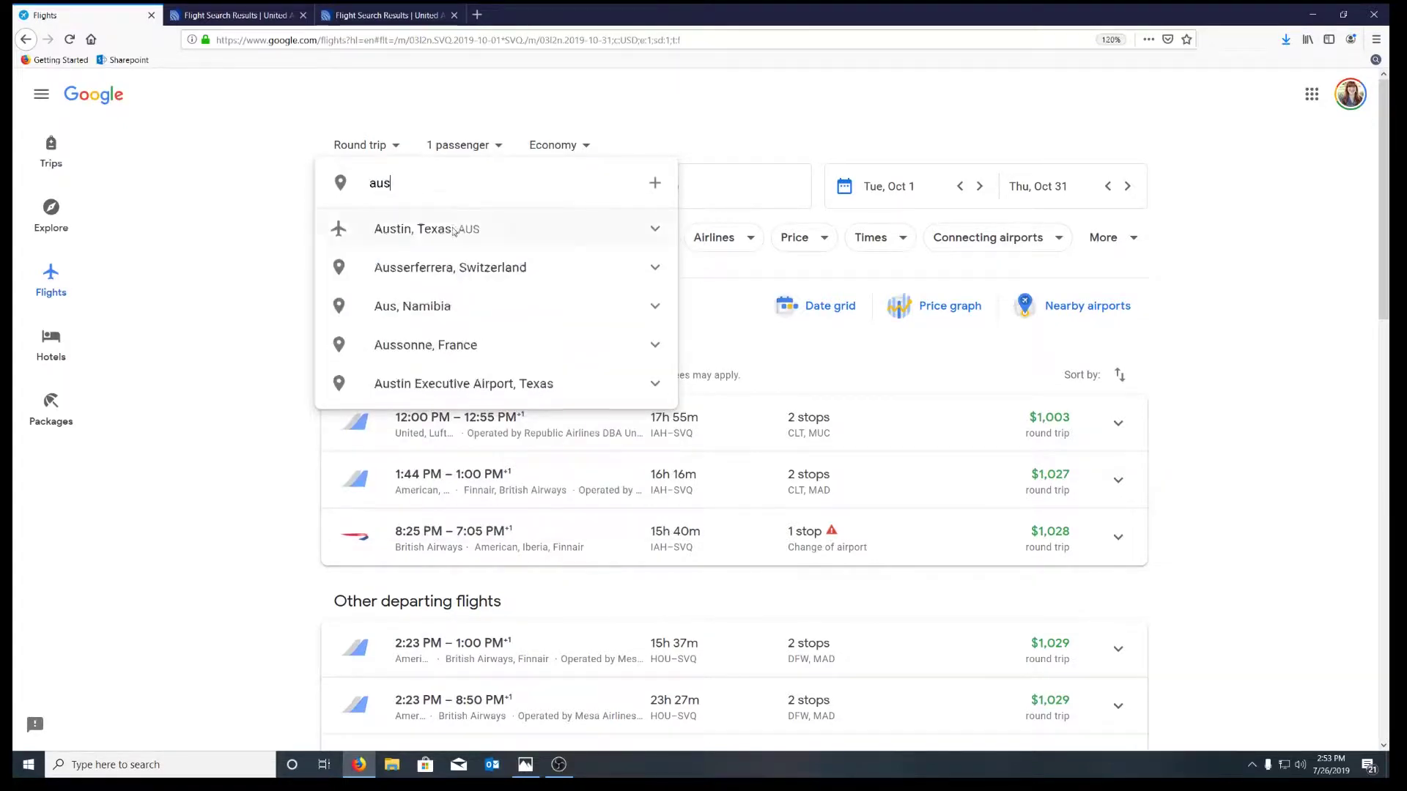
left_click(465, 228)
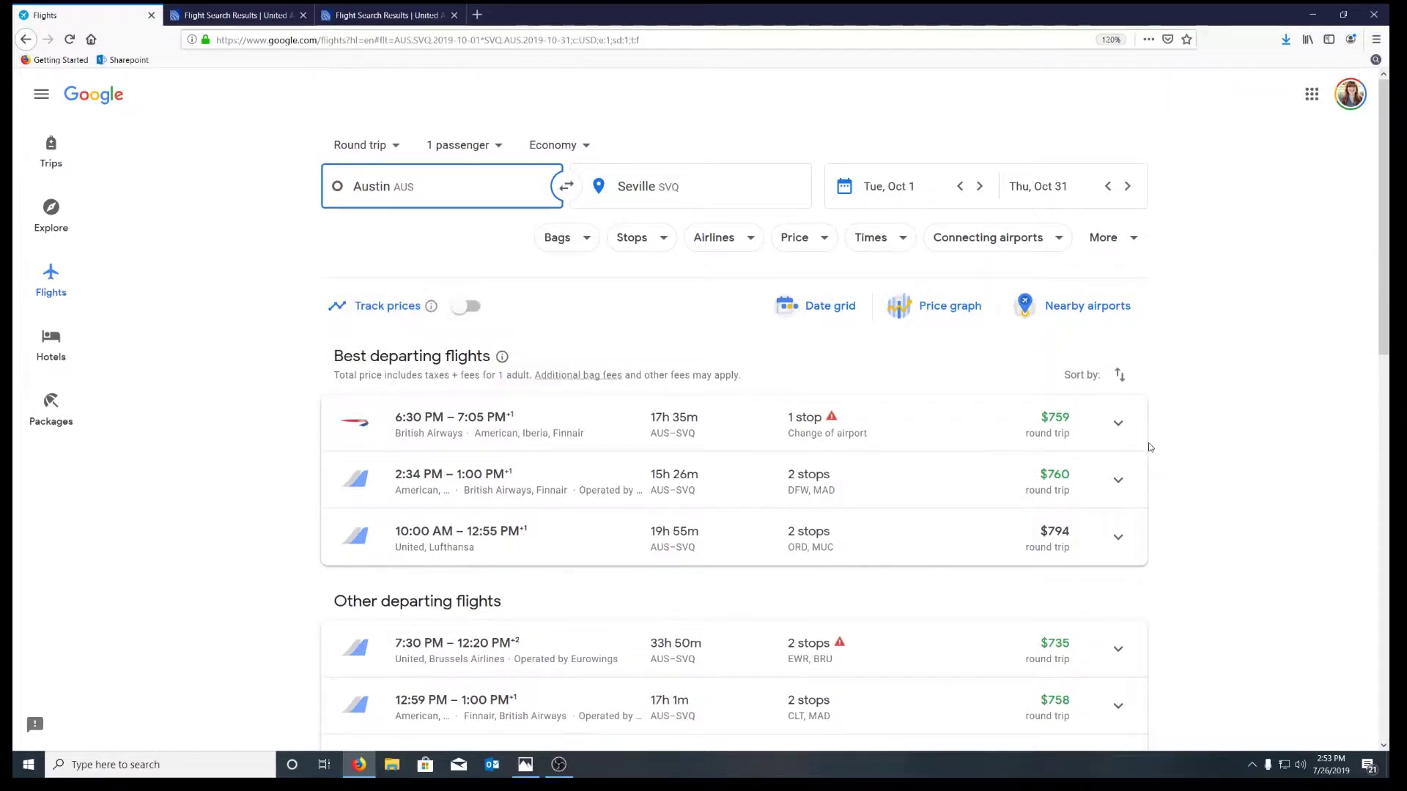
- Switch the origin back to Dallas, Texas DFW
left_click(438, 193)
type("d")
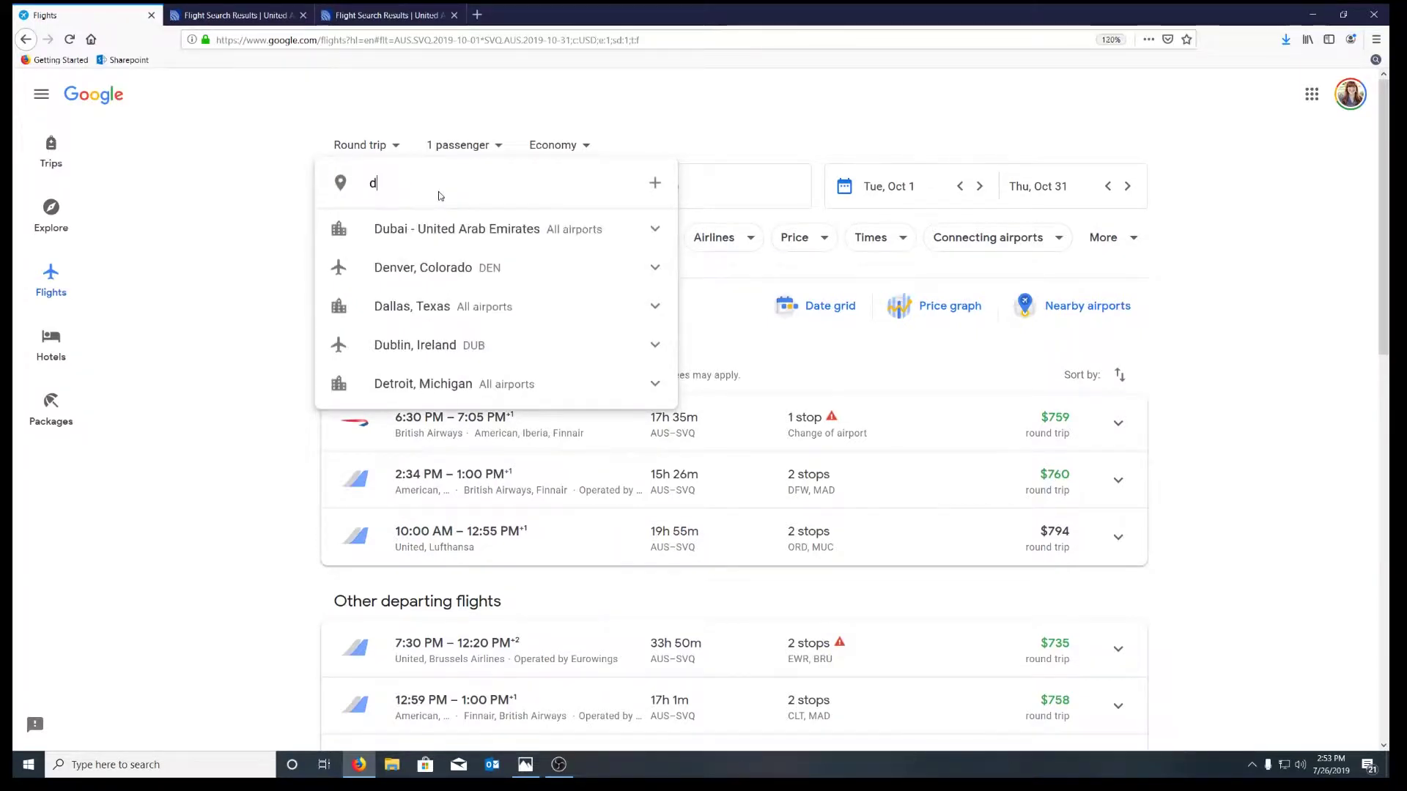
type("fw")
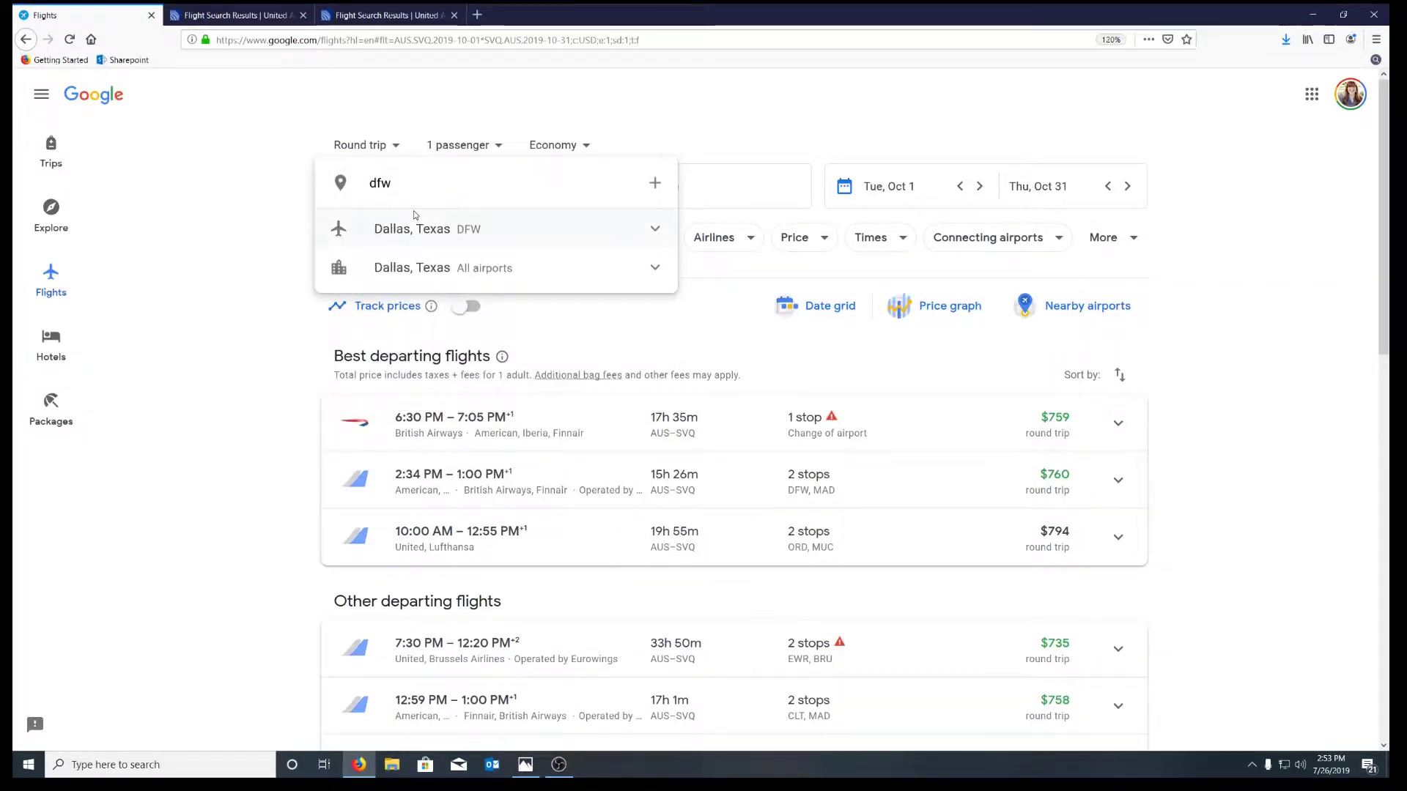
left_click(381, 236)
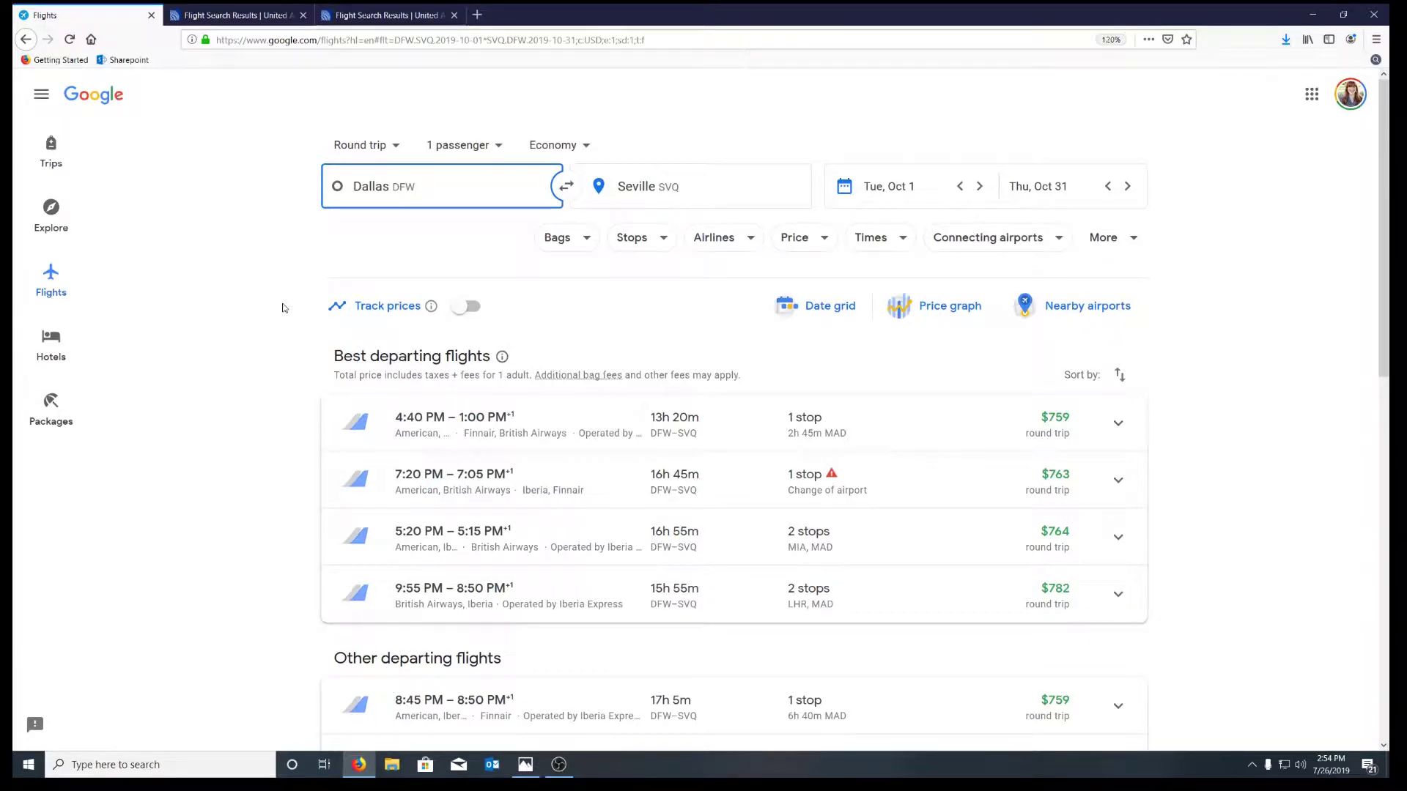
- Expand the $759 flight to see its American and Iberia legs via Madrid
scroll(218, 328, "down", 2)
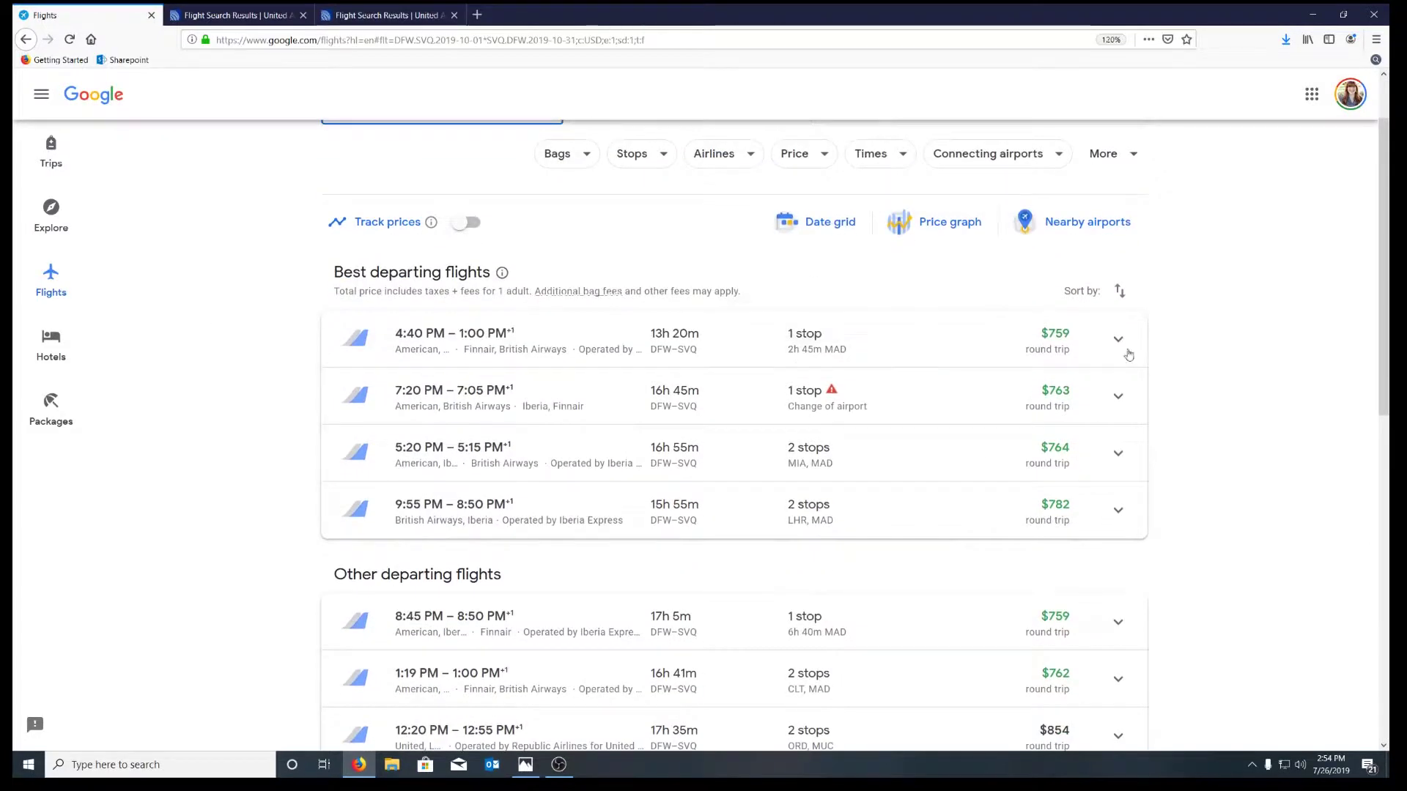
left_click(1117, 341)
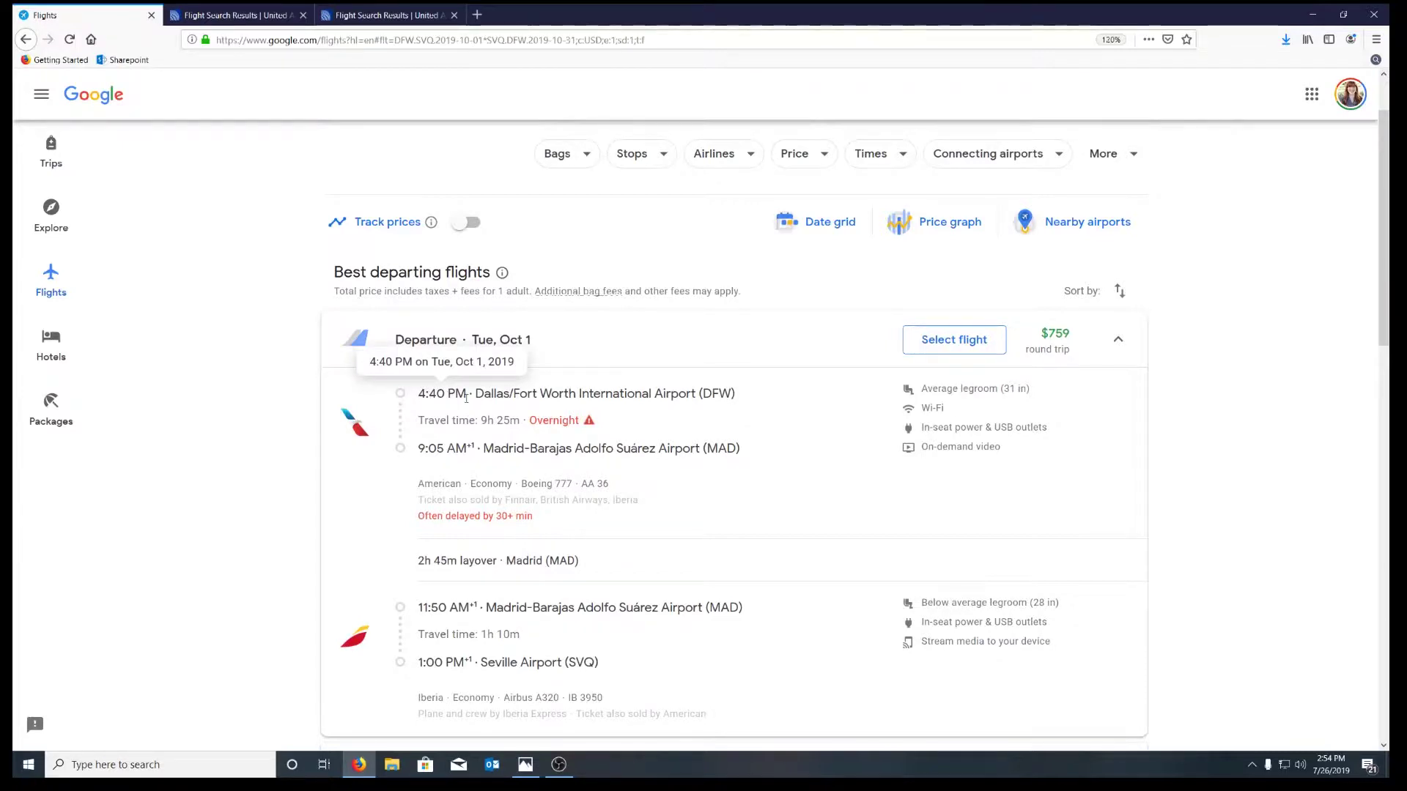
scroll(454, 469, "down", 2)
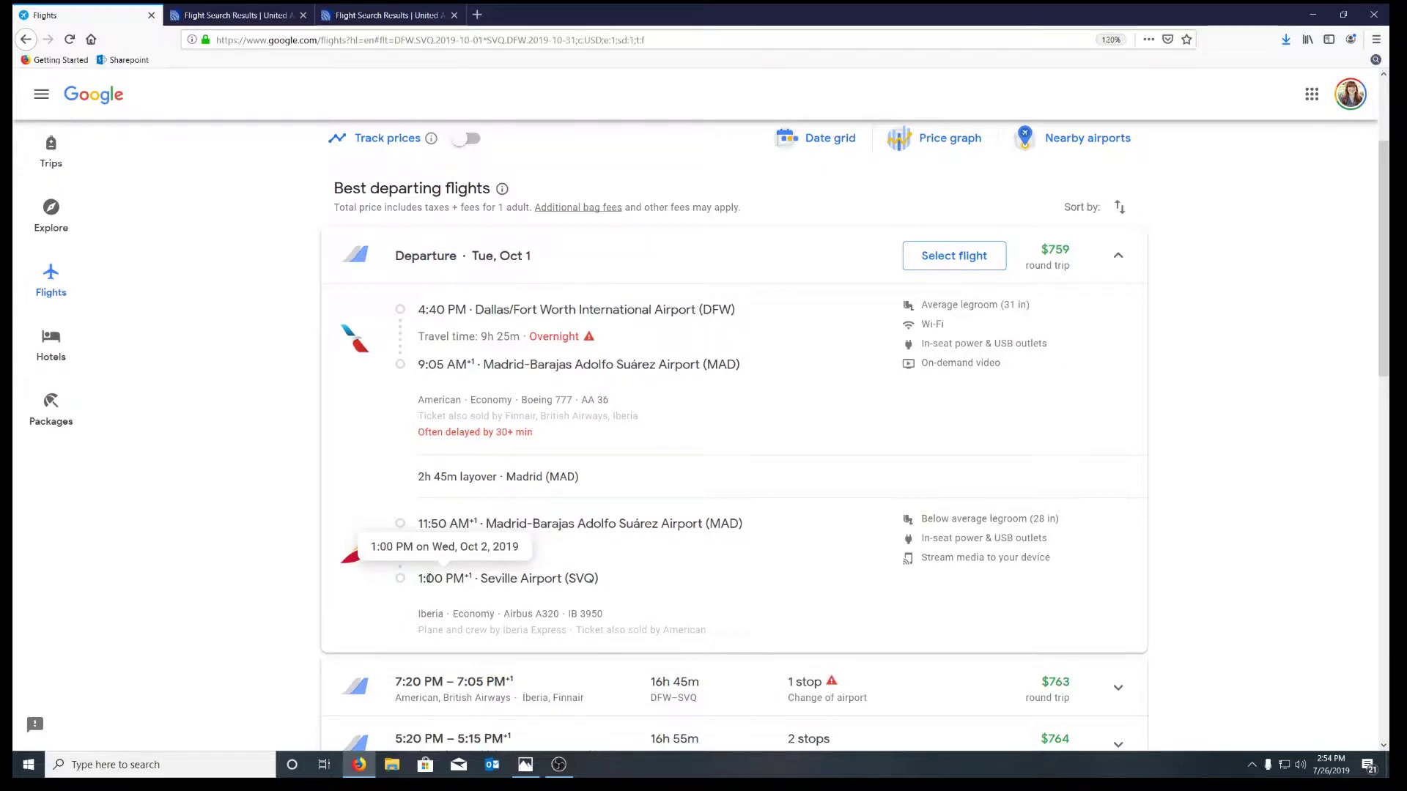
scroll(428, 579, "up", 2)
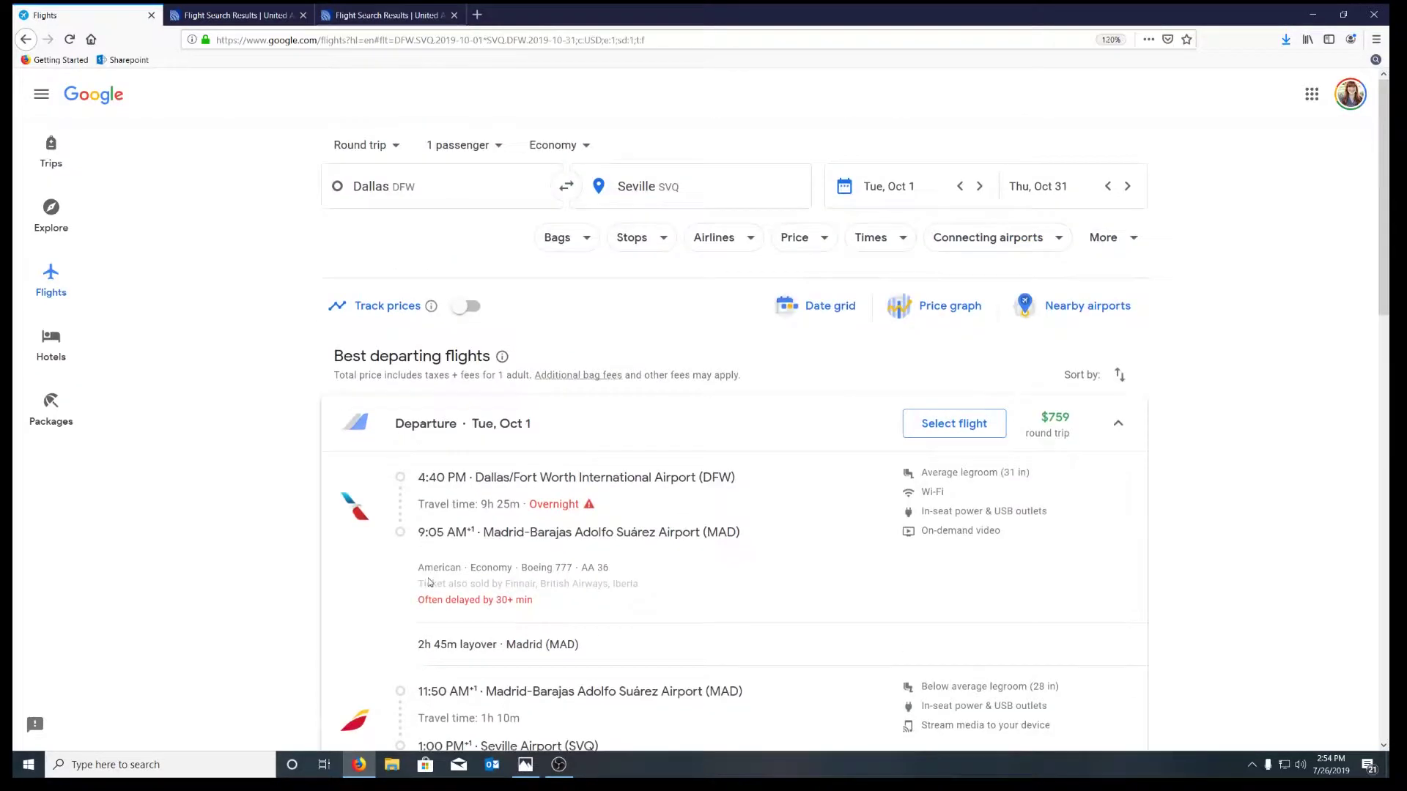
- Move the departure date to Monday, Sep 30, keeping the Oct 31 return
left_click(915, 186)
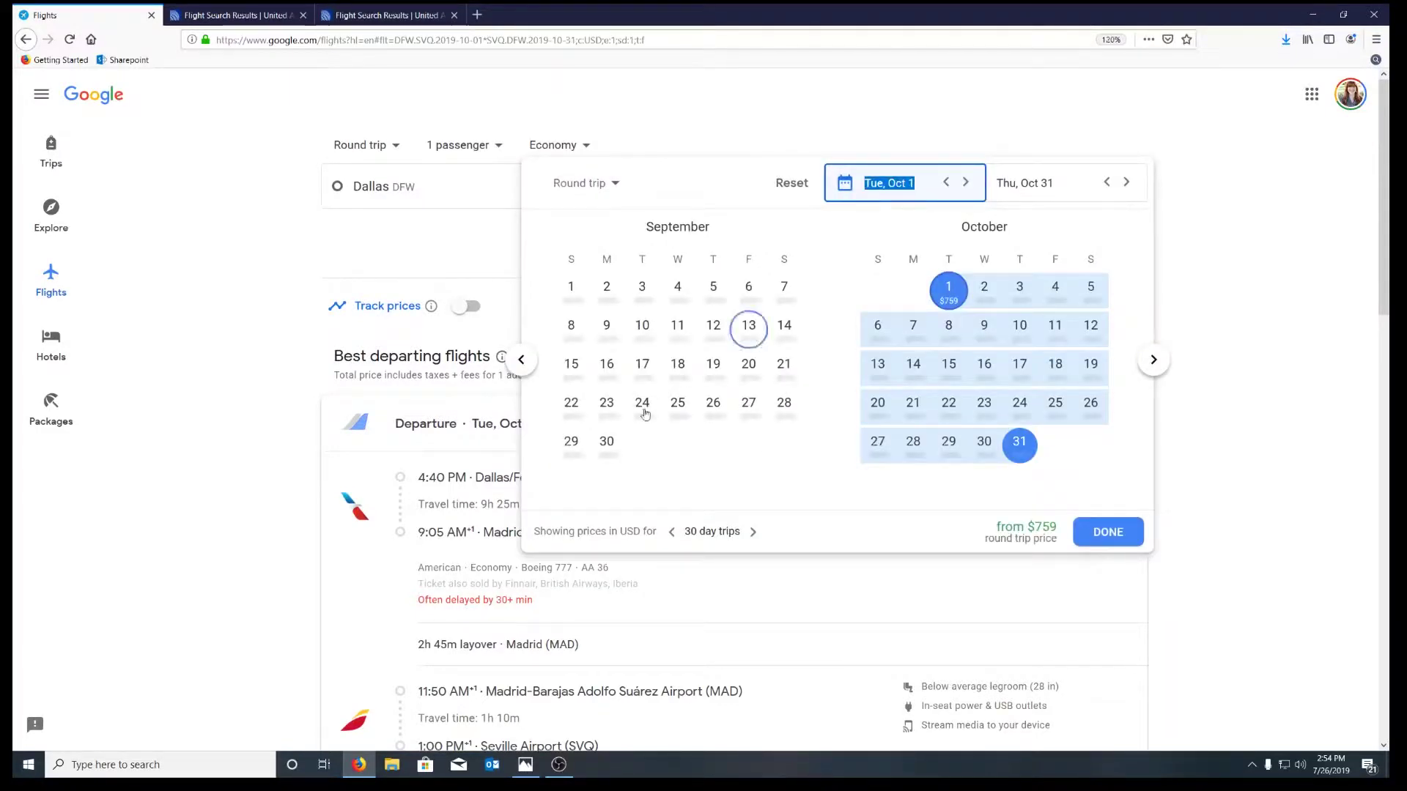
left_click(607, 448)
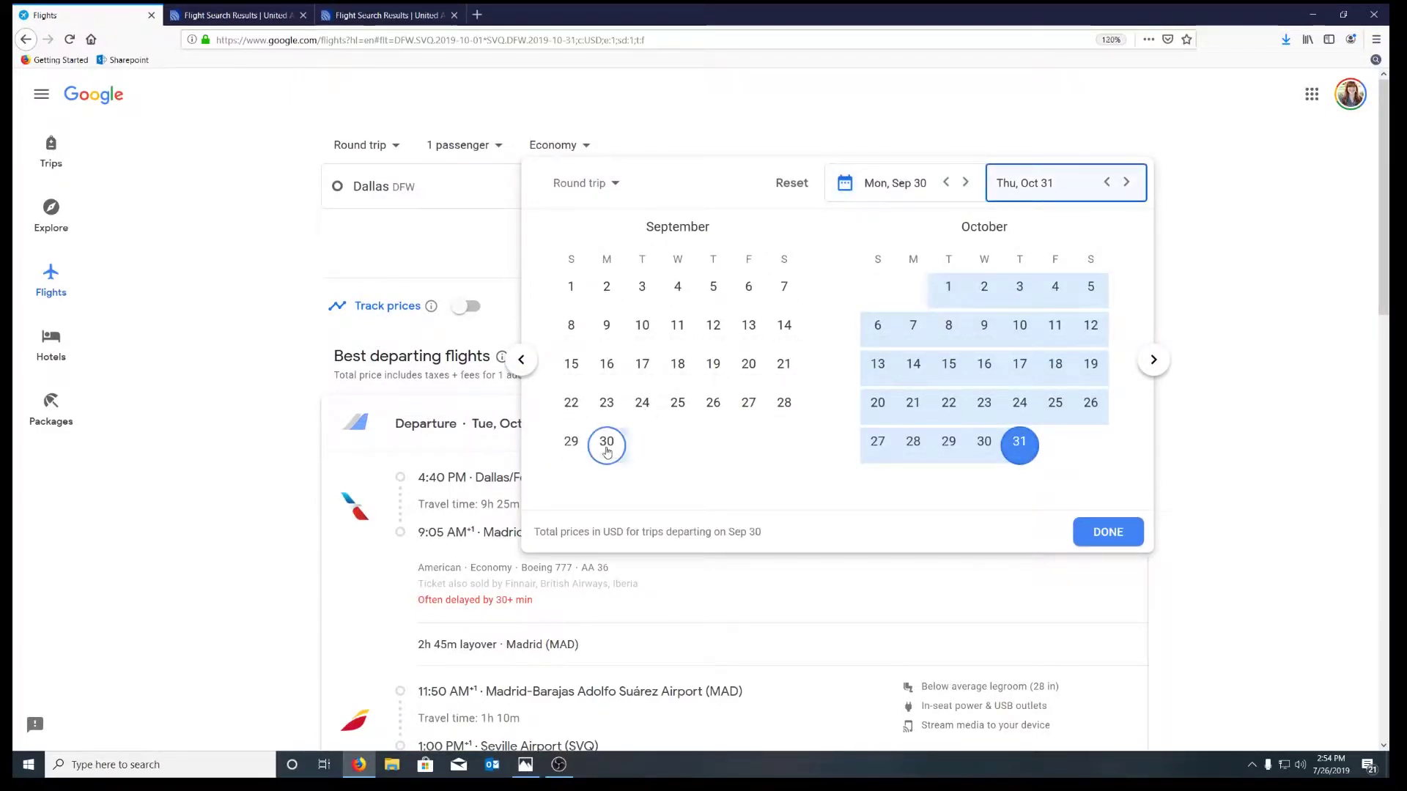
left_click(1125, 537)
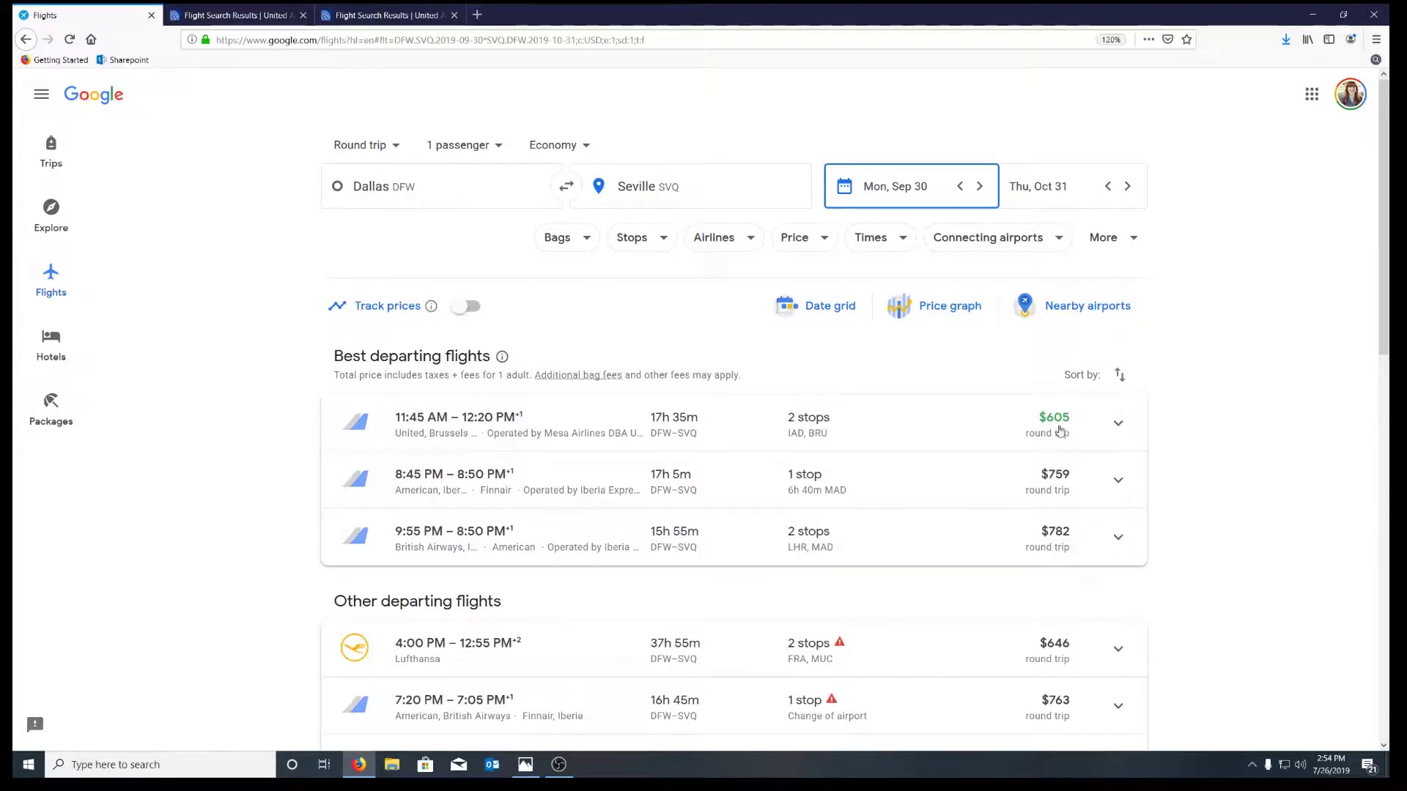
- Expand and review the $605 United/Brussels Airlines itinerary via Dulles and Brussels
left_click(1118, 425)
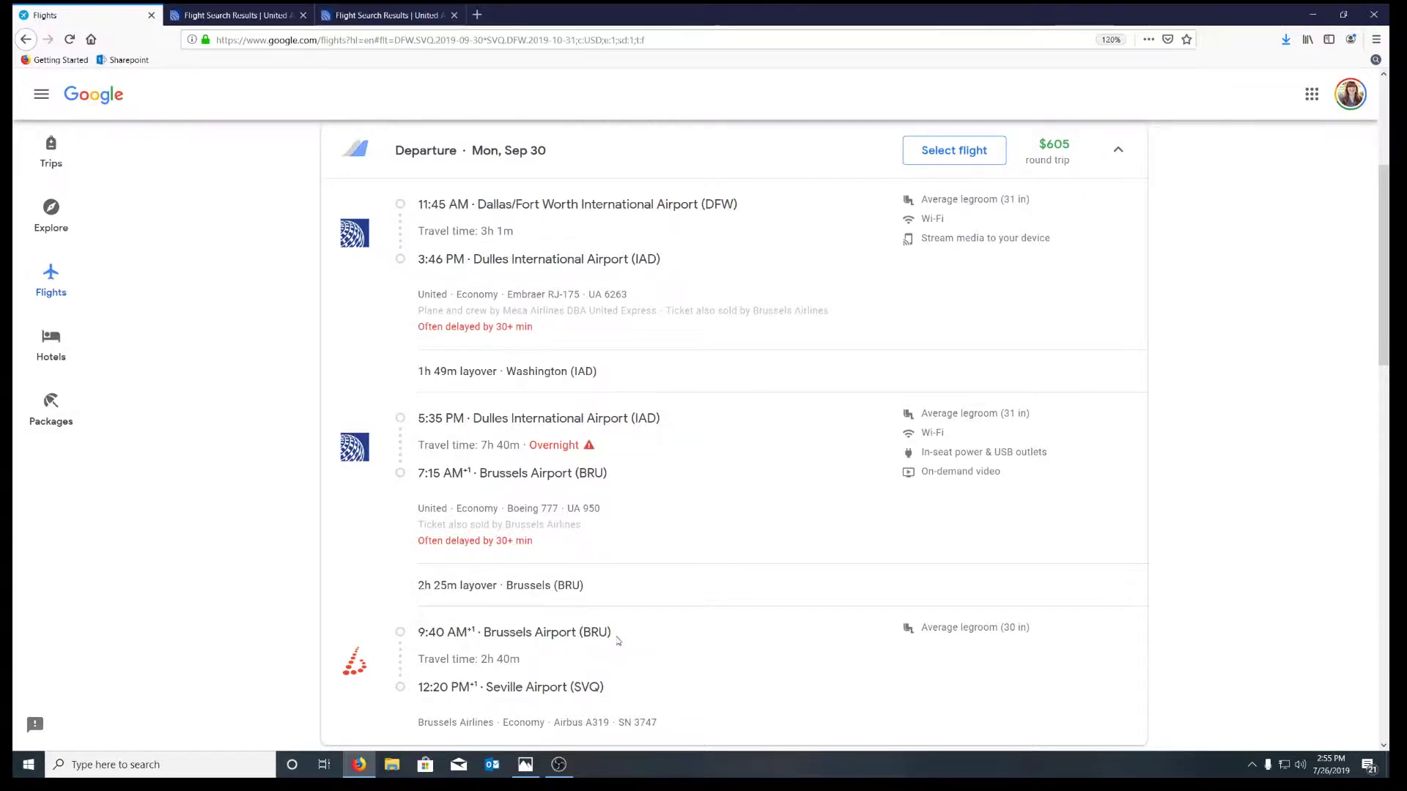
scroll(630, 637, "down", 2)
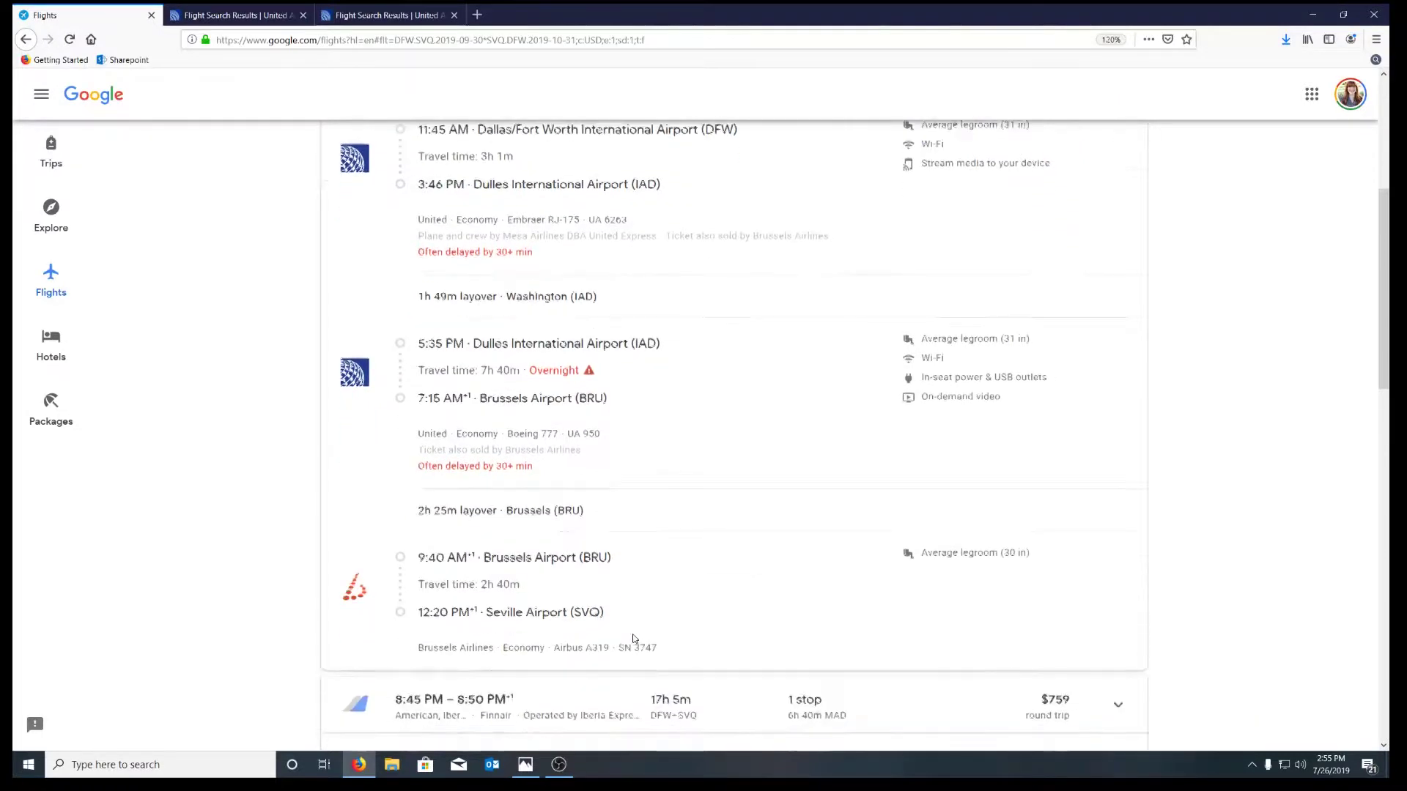
scroll(696, 612, "up", 2)
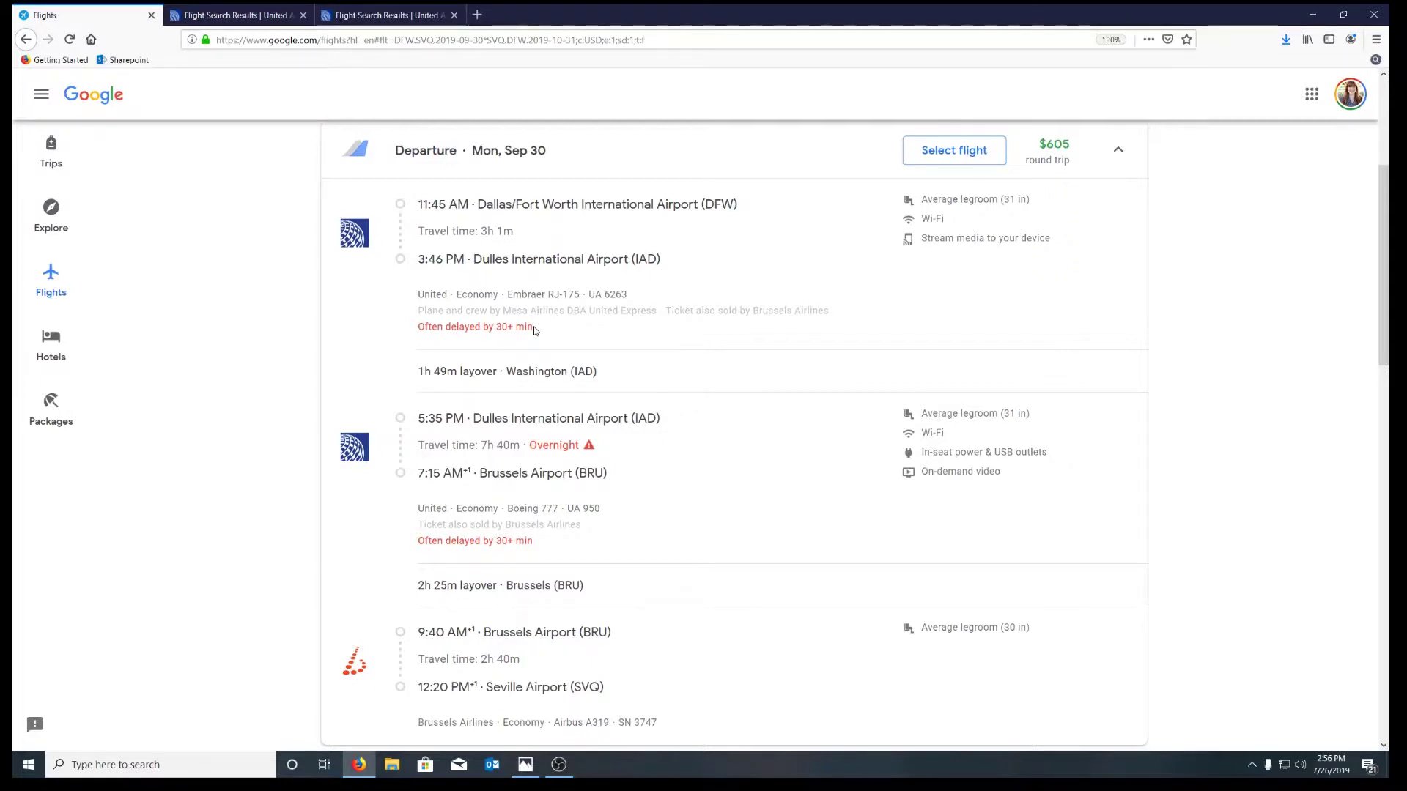
scroll(526, 354, "down", 1)
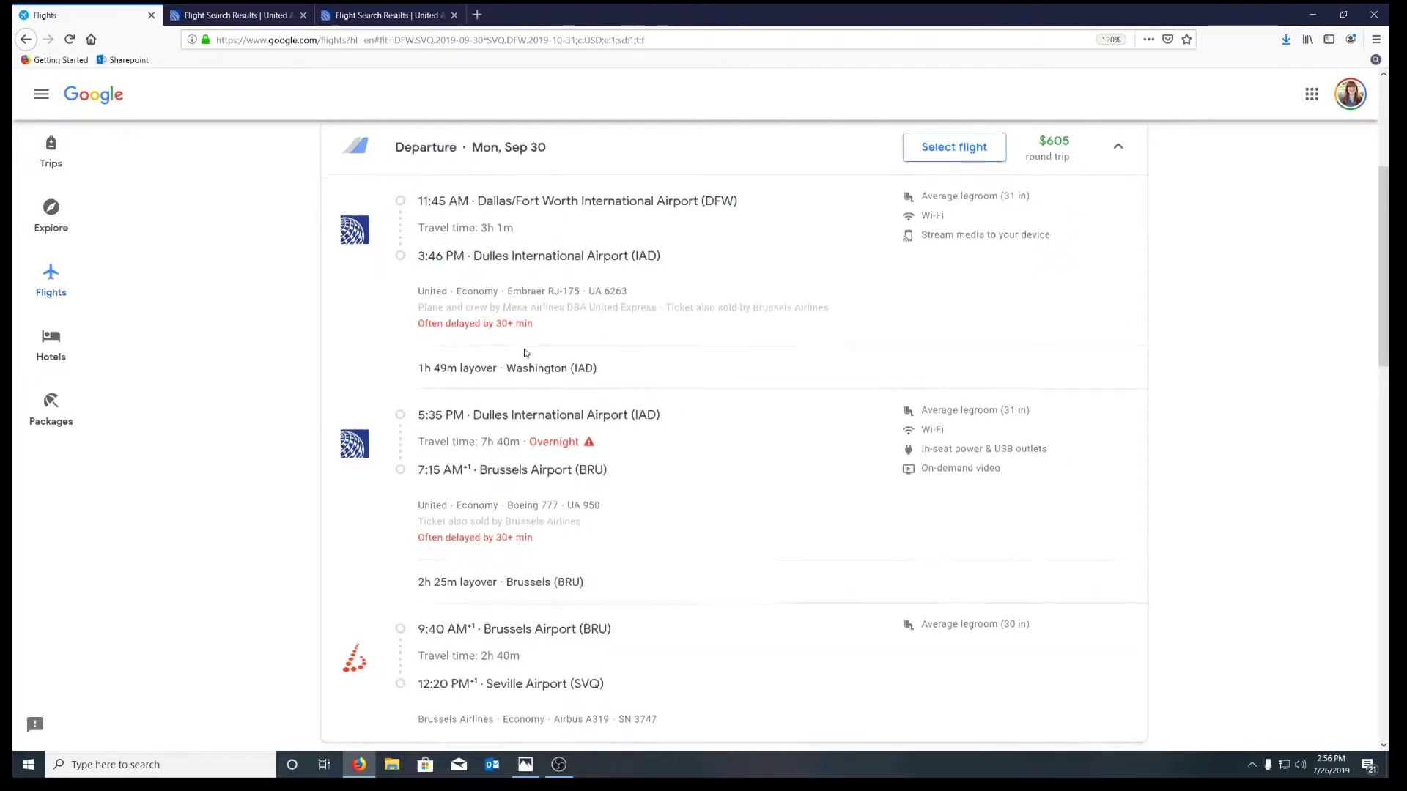
scroll(525, 353, "down", 2)
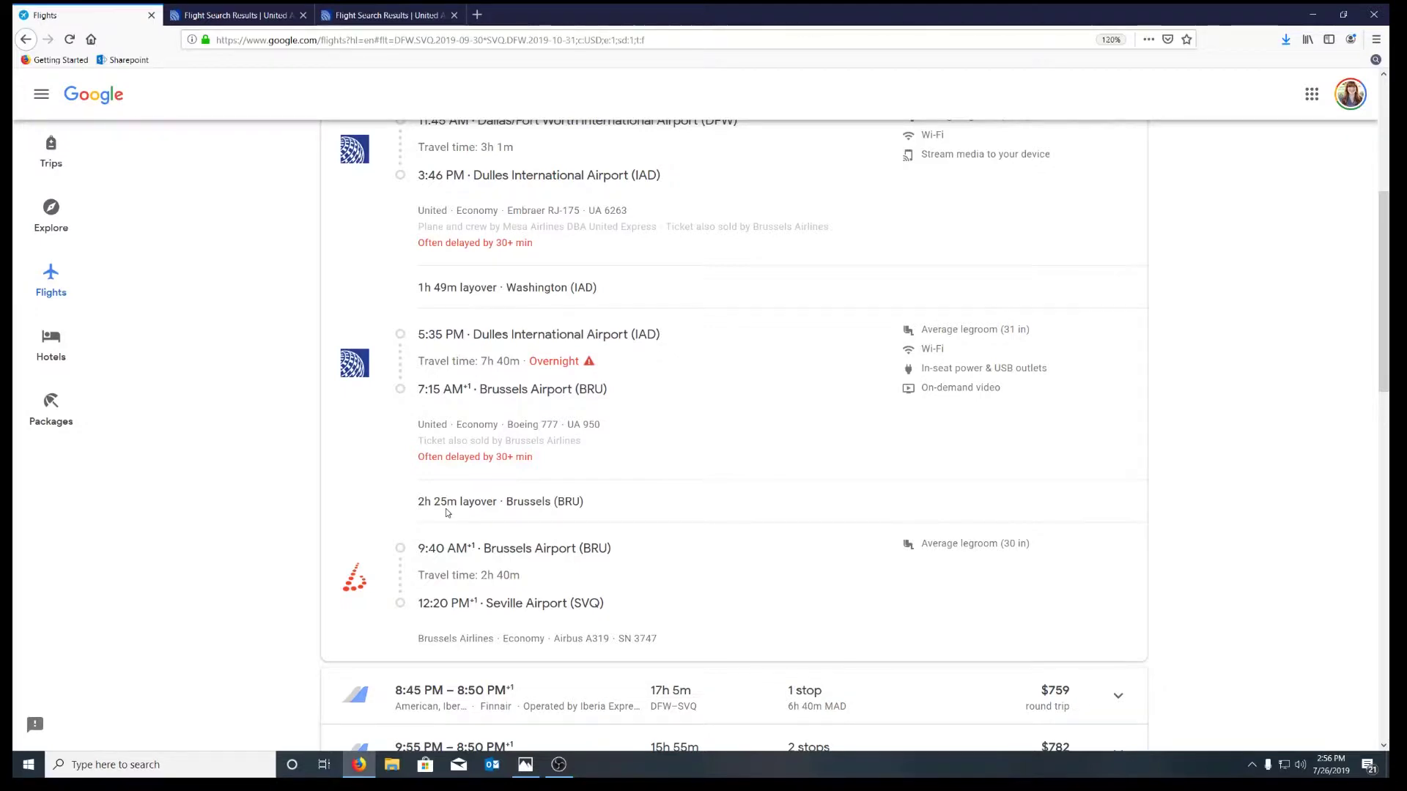
left_click_drag(419, 503, 591, 503)
left_click(591, 502)
scroll(321, 504, "up", 2)
- Select the $605 flight as the outbound leg
scroll(316, 508, "up", 2)
scroll(307, 506, "up", 2)
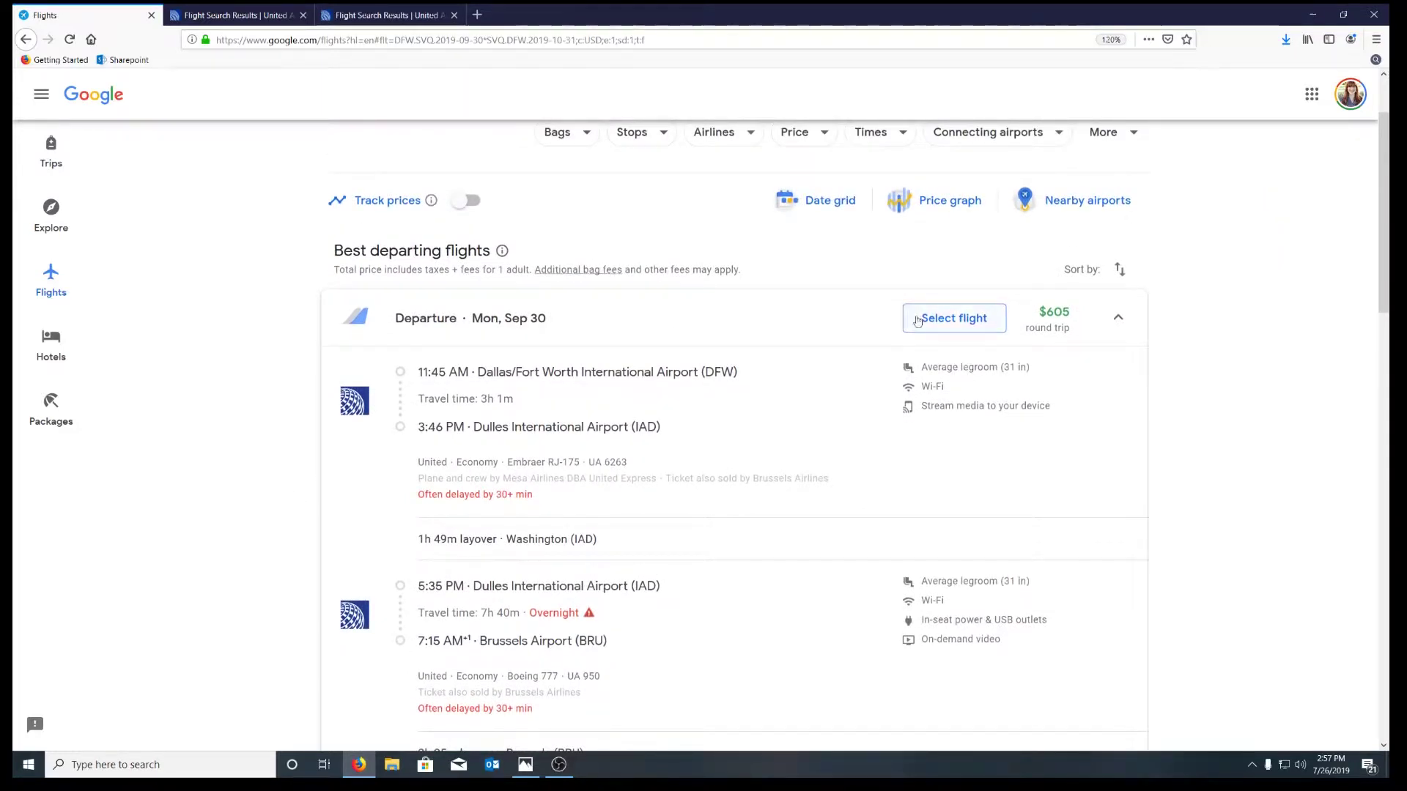
left_click(969, 323)
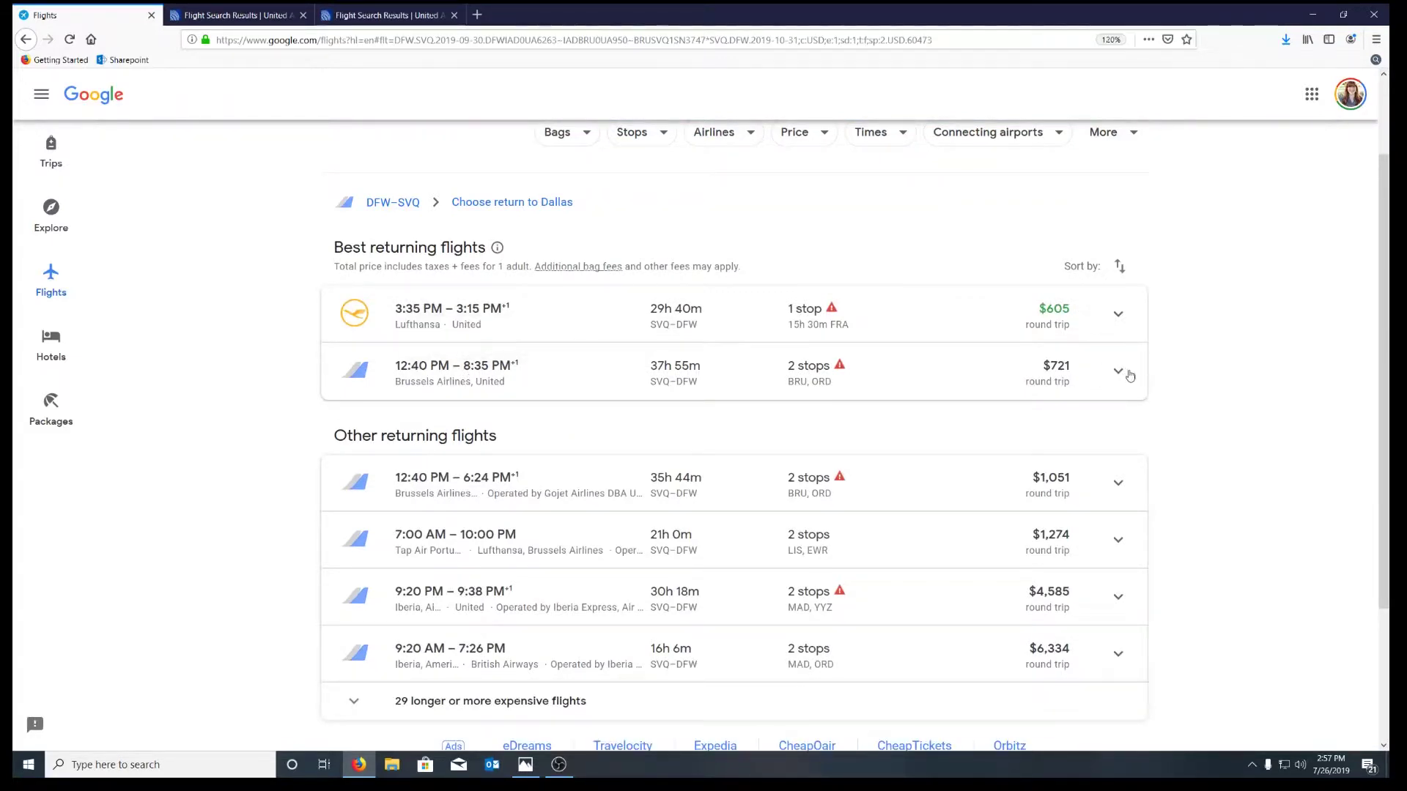
- Choose the Brussels Airlines return instead of the Lufthansa option
left_click(1118, 314)
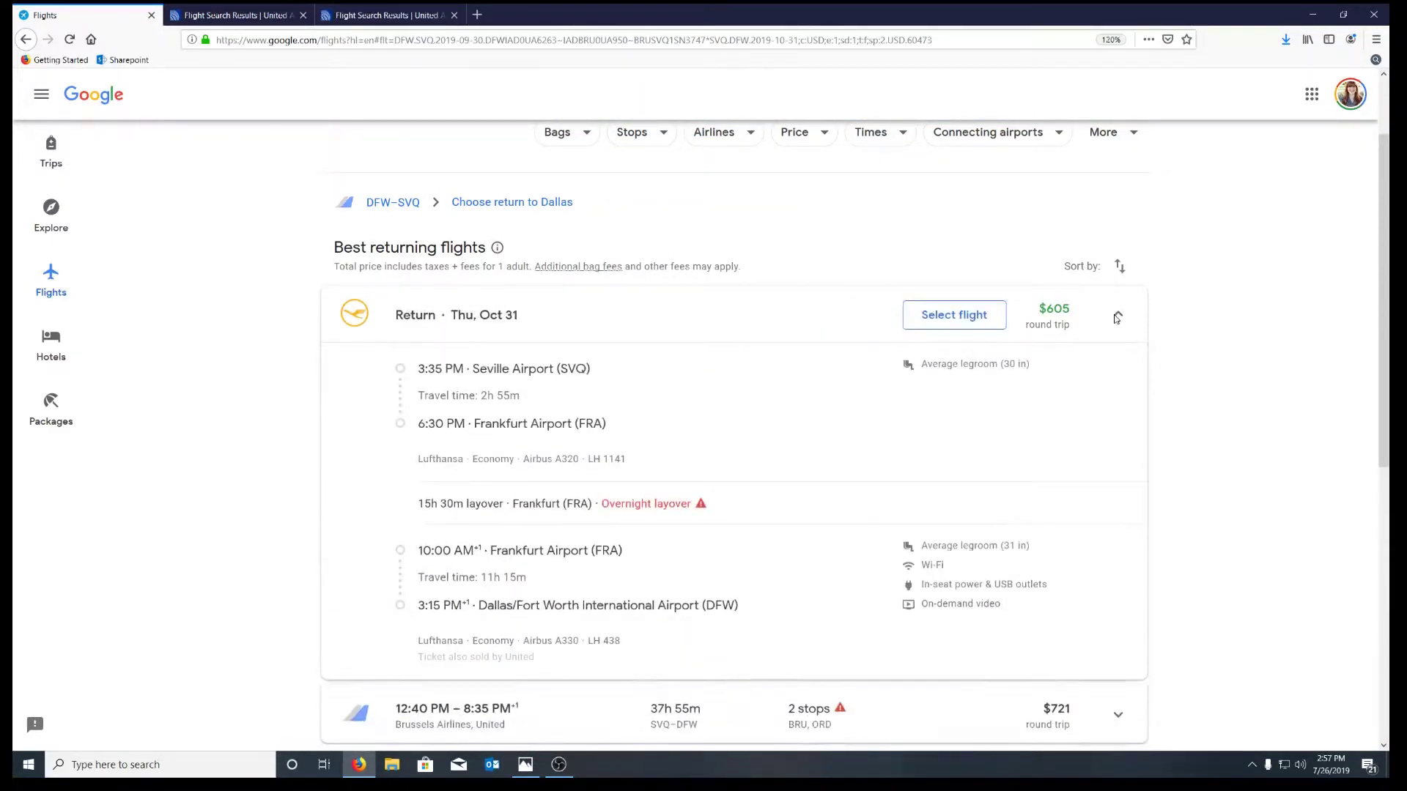
left_click(937, 317)
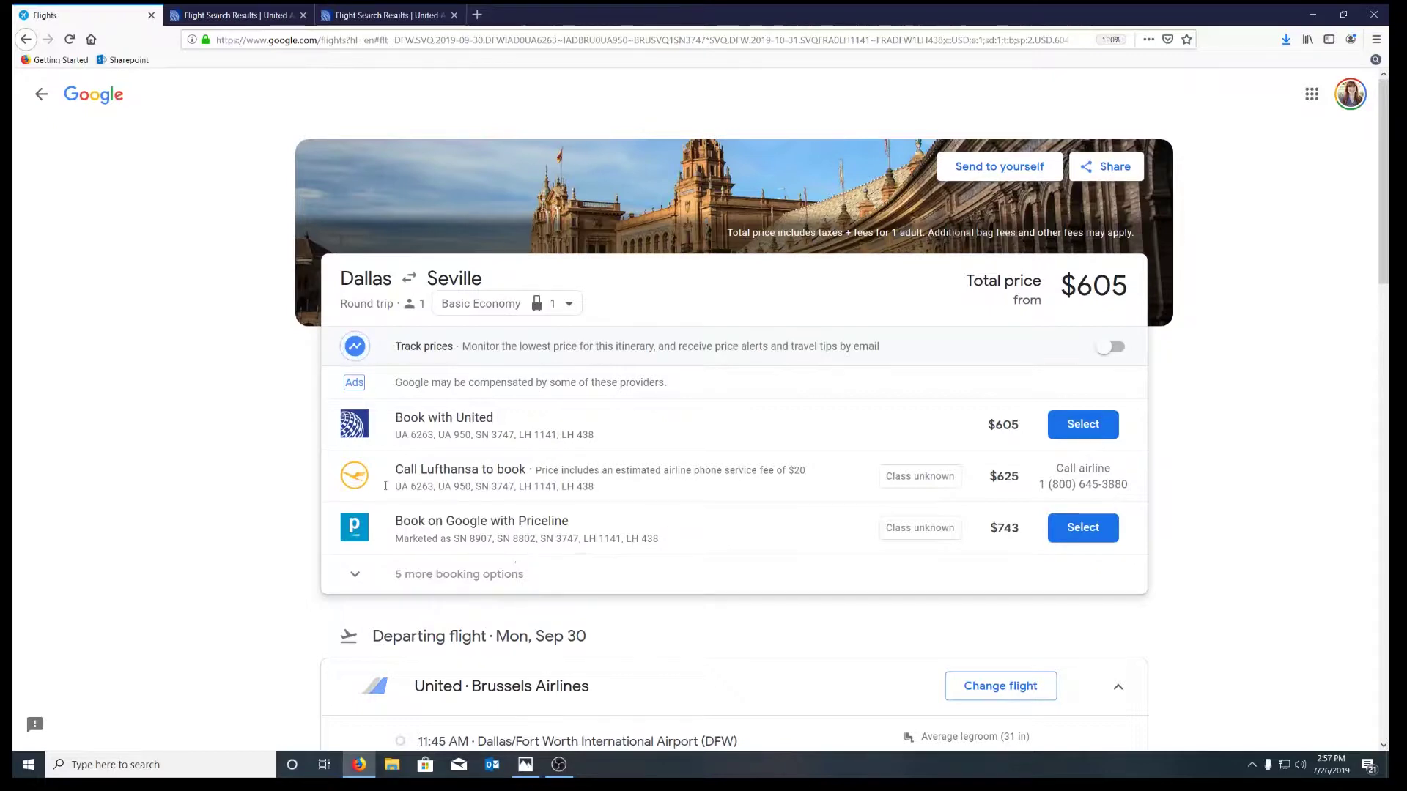
left_click(26, 41)
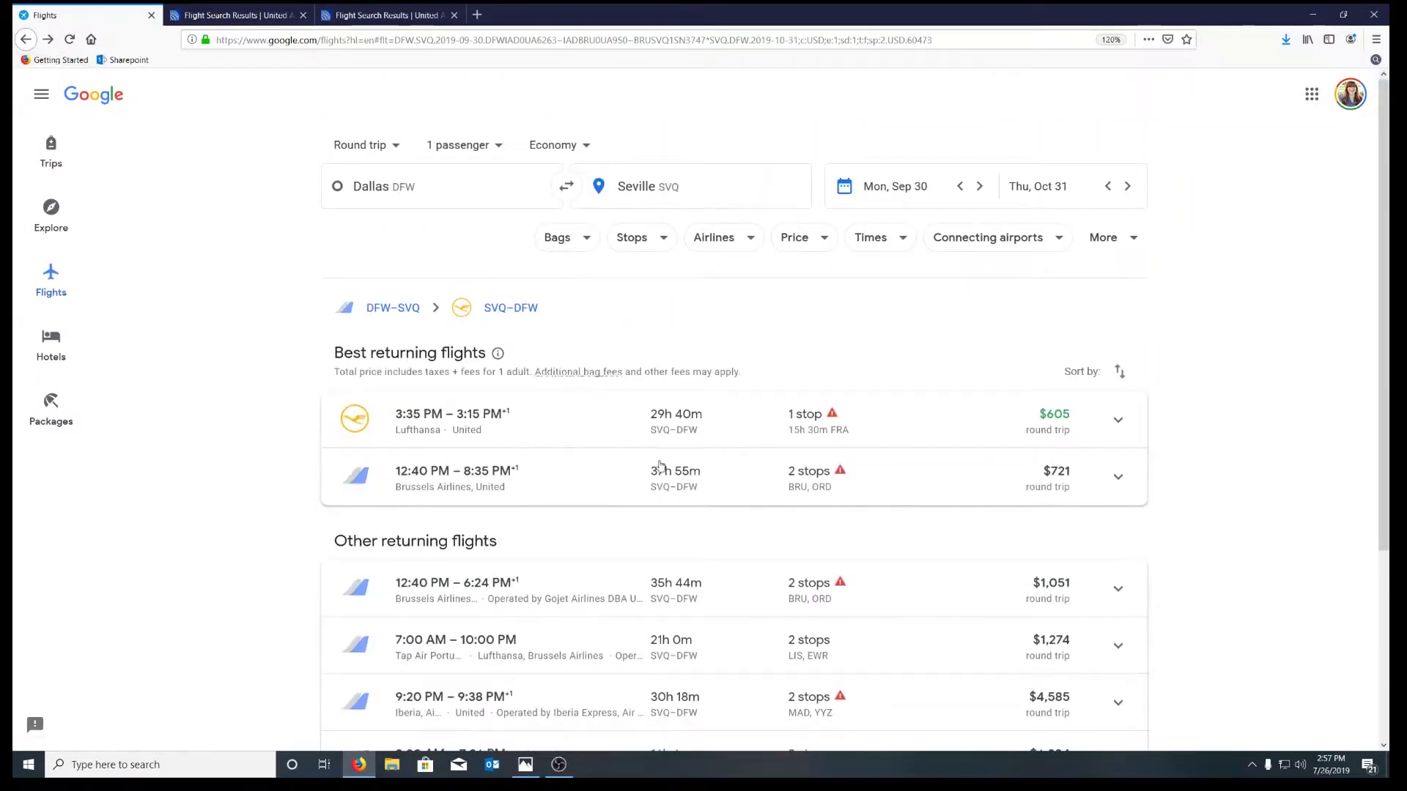
left_click(1116, 478)
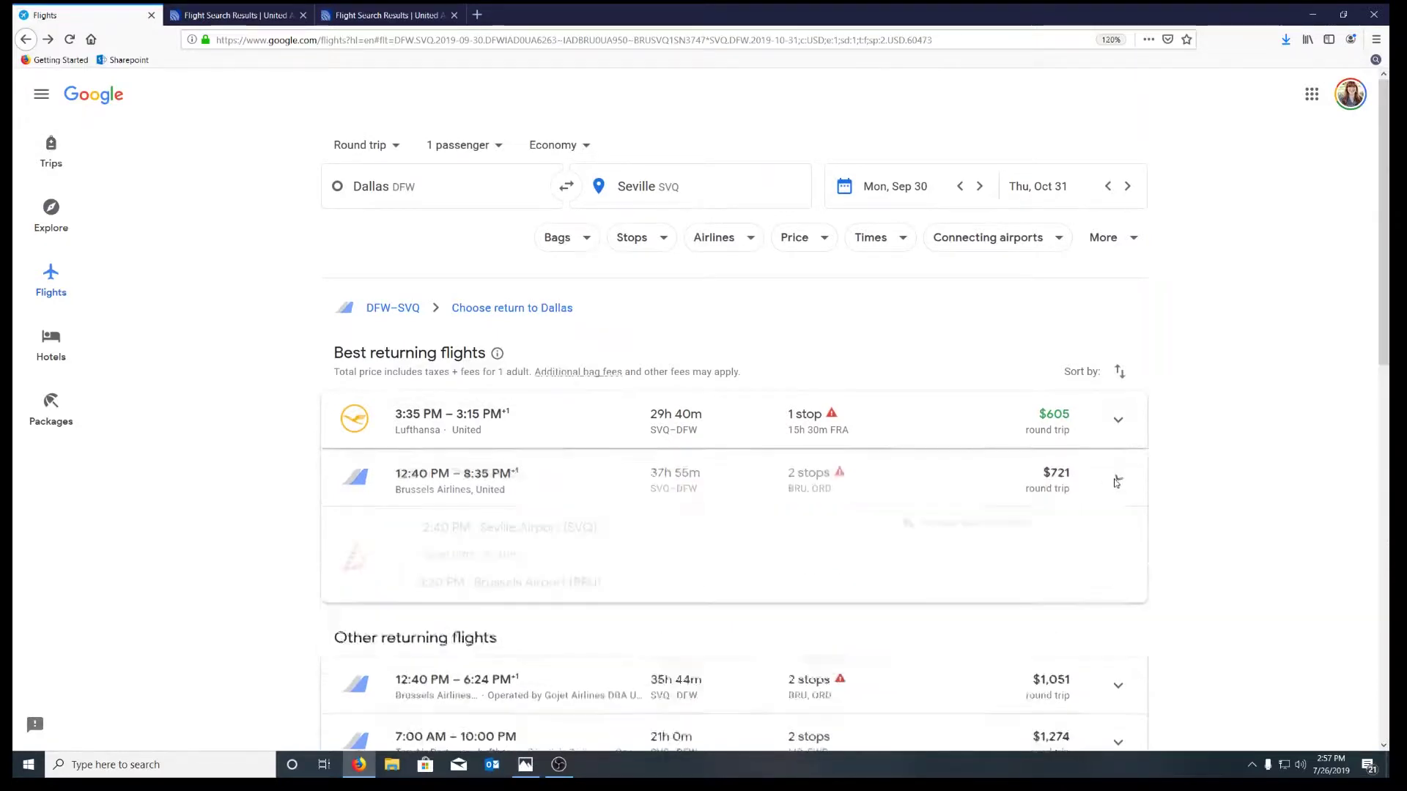
left_click(938, 172)
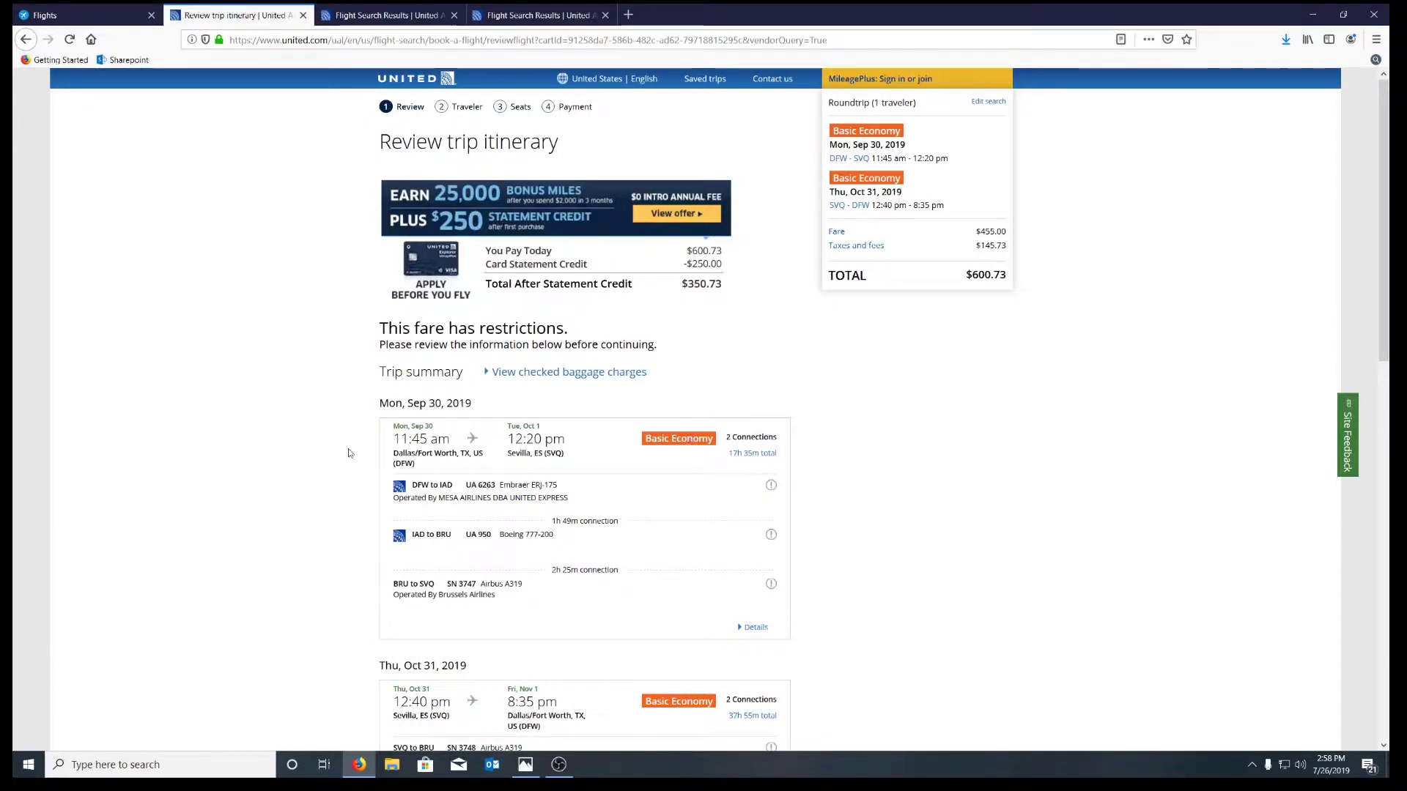
scroll(333, 449, "down", 2)
scroll(334, 449, "down", 1)
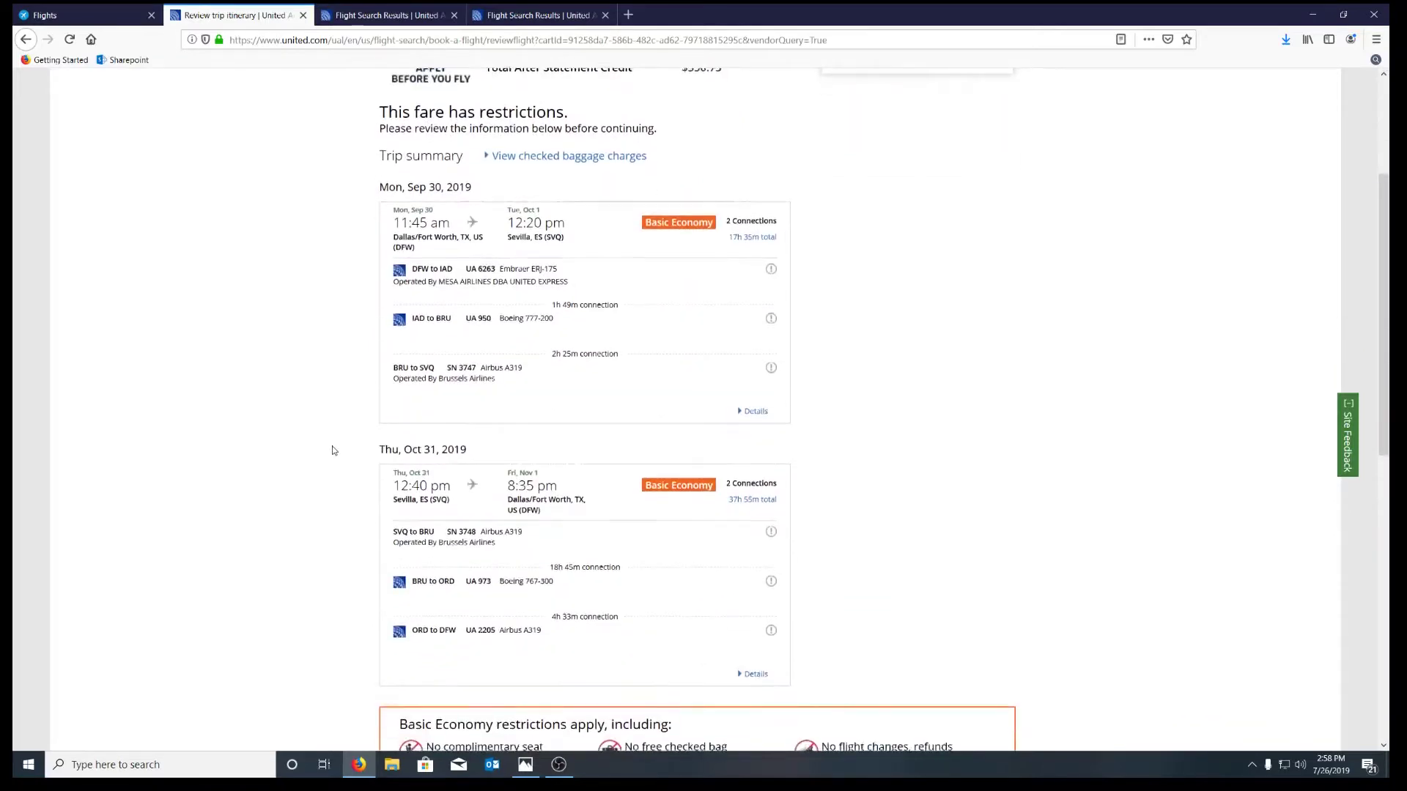
scroll(334, 449, "down", 1)
scroll(334, 449, "down", 2)
scroll(331, 450, "up", 3)
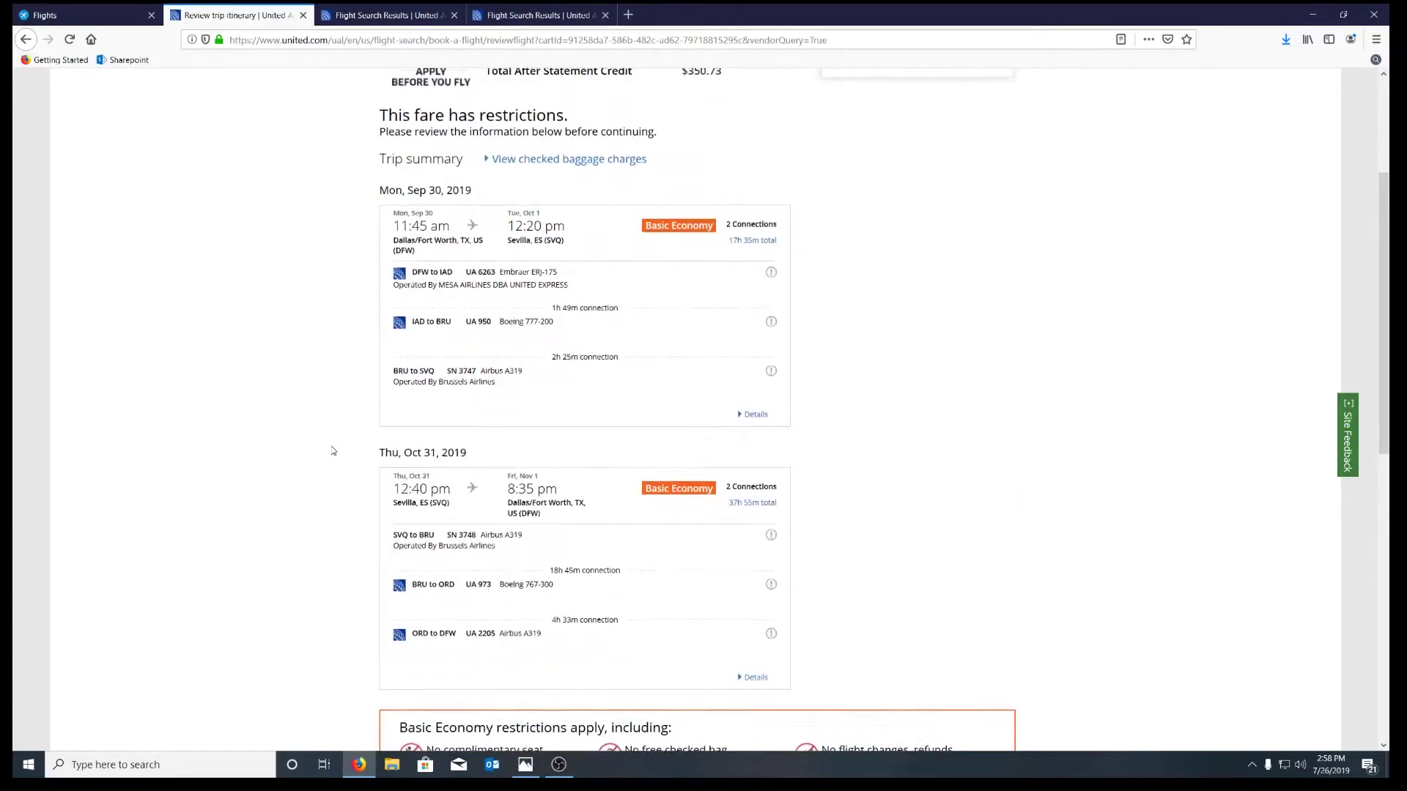
scroll(331, 450, "up", 1)
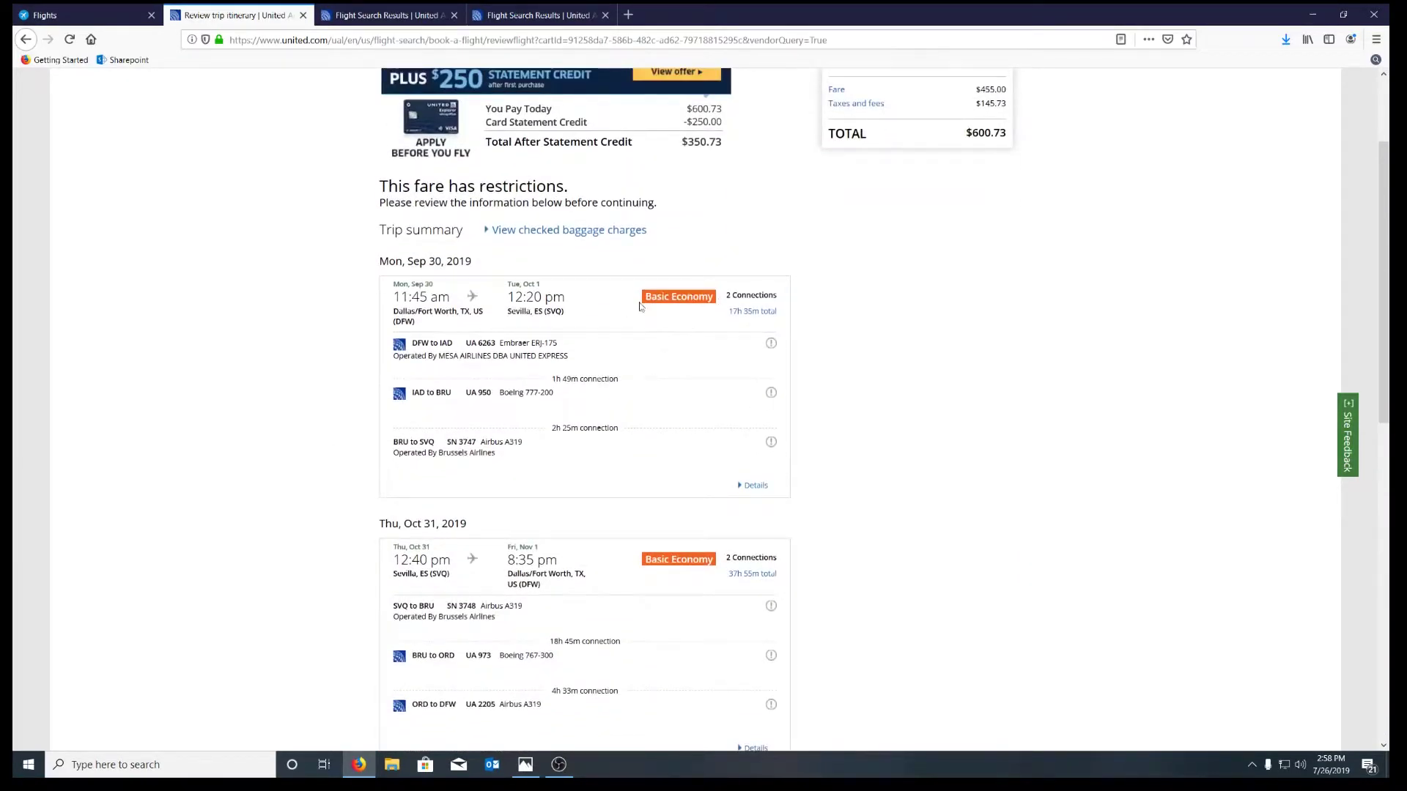
scroll(645, 330, "up", 2)
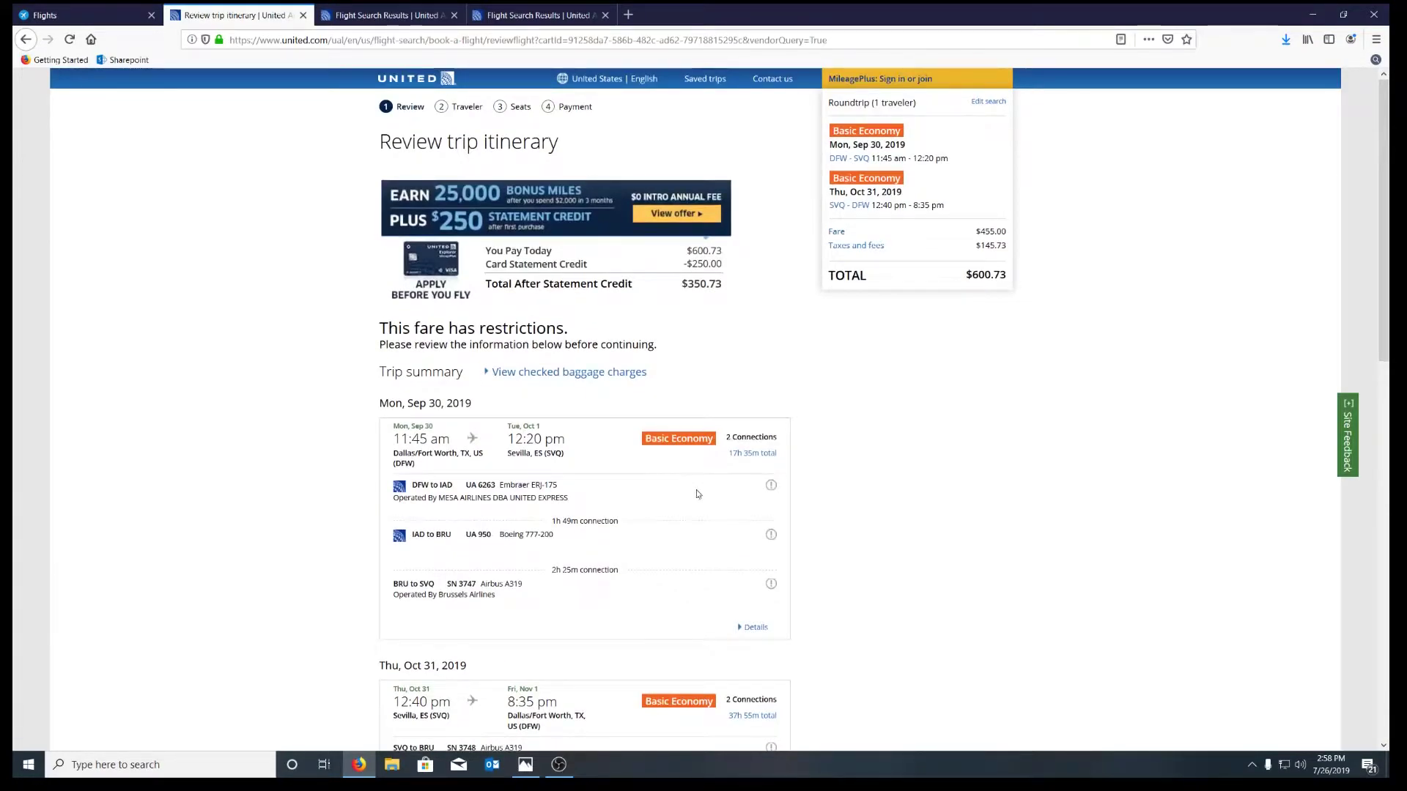
scroll(696, 489, "down", 1)
scroll(696, 489, "down", 2)
scroll(696, 489, "down", 3)
scroll(693, 491, "down", 2)
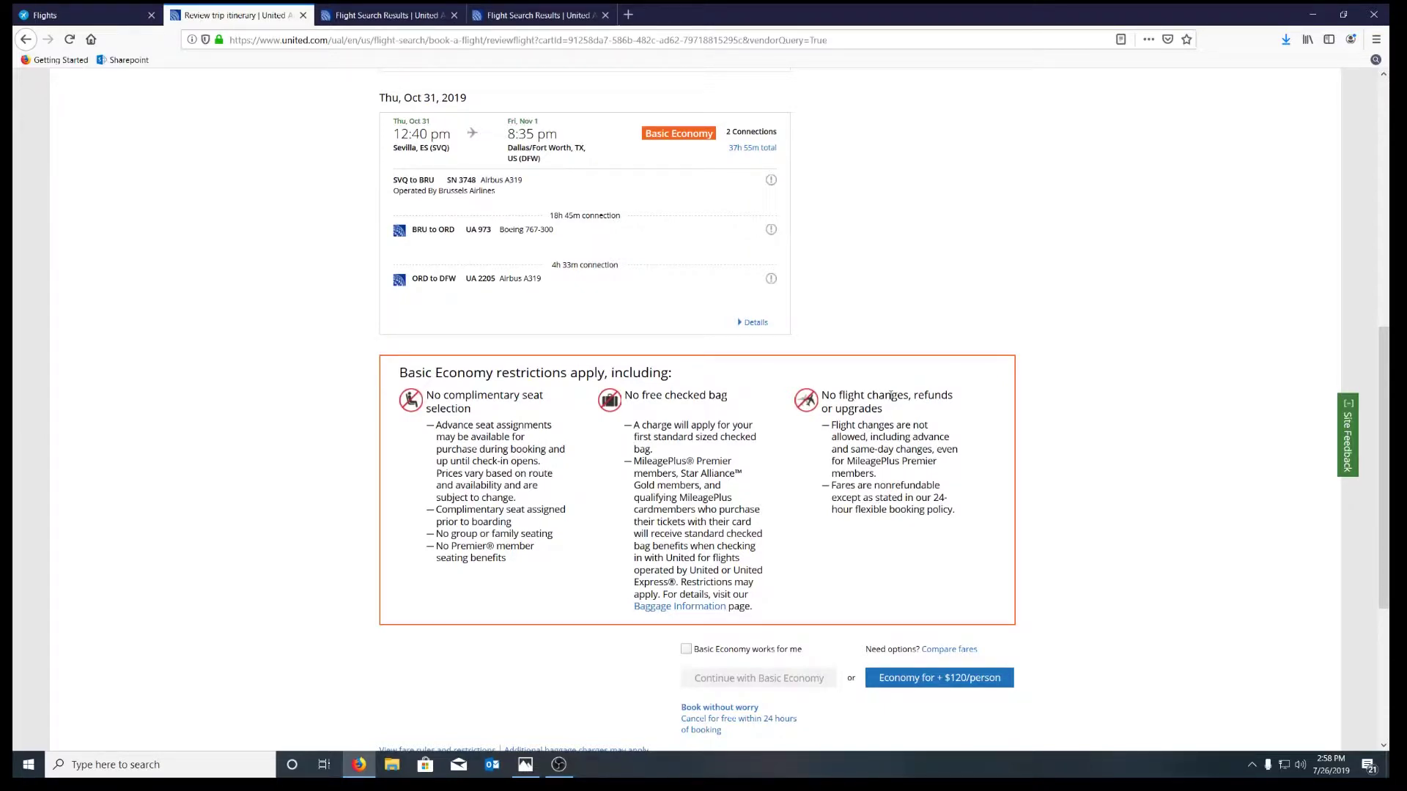
scroll(891, 396, "down", 2)
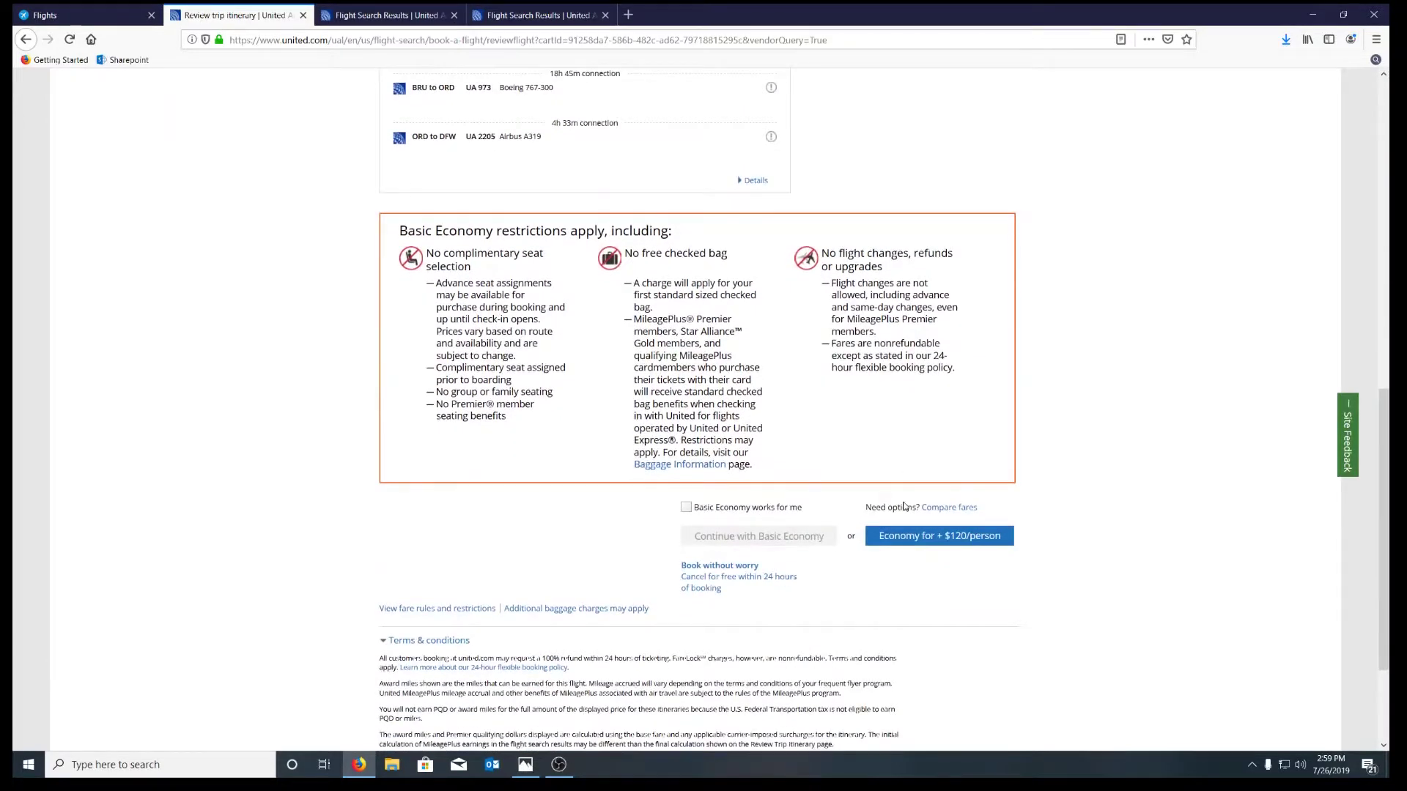
scroll(905, 507, "up", 3)
scroll(806, 425, "up", 2)
scroll(655, 298, "up", 3)
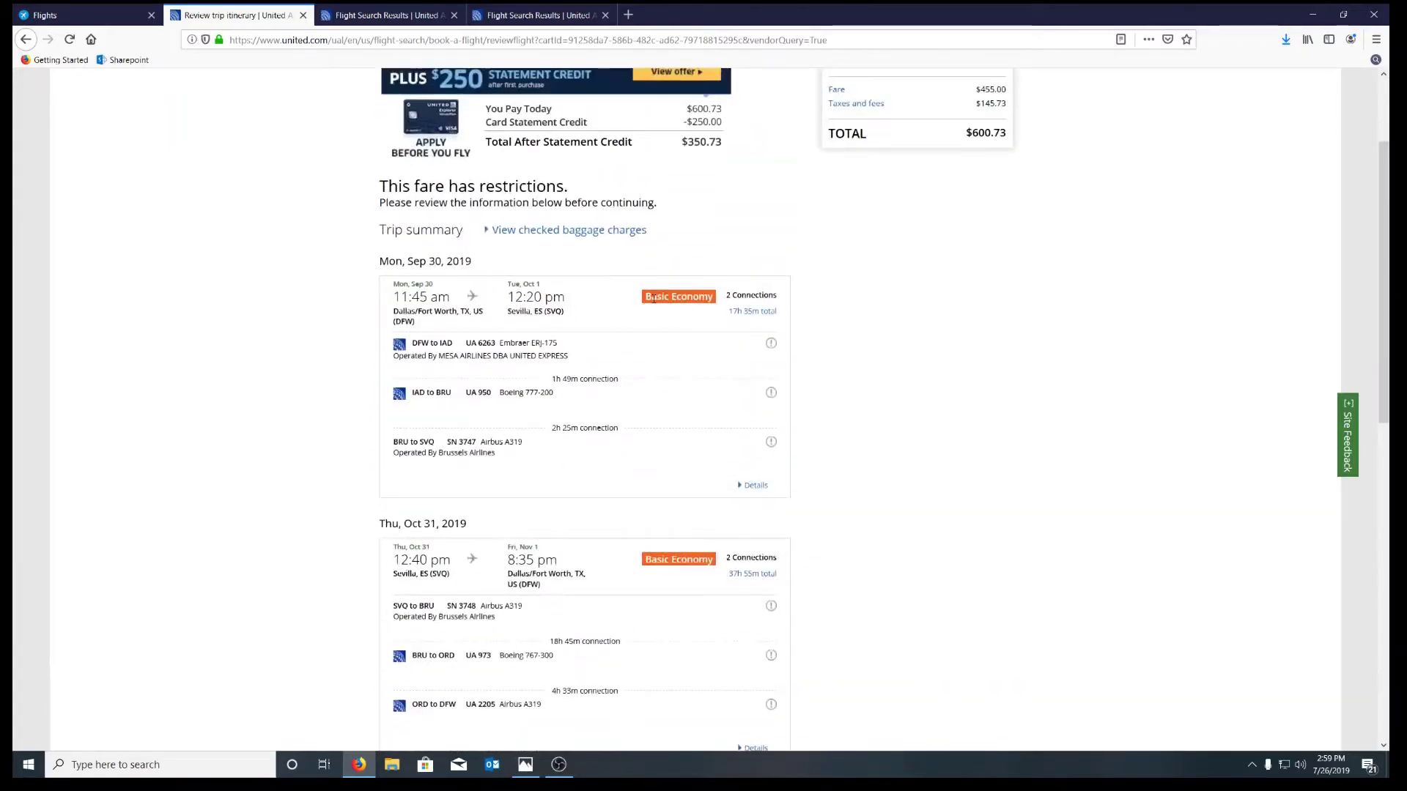
scroll(698, 390, "down", 2)
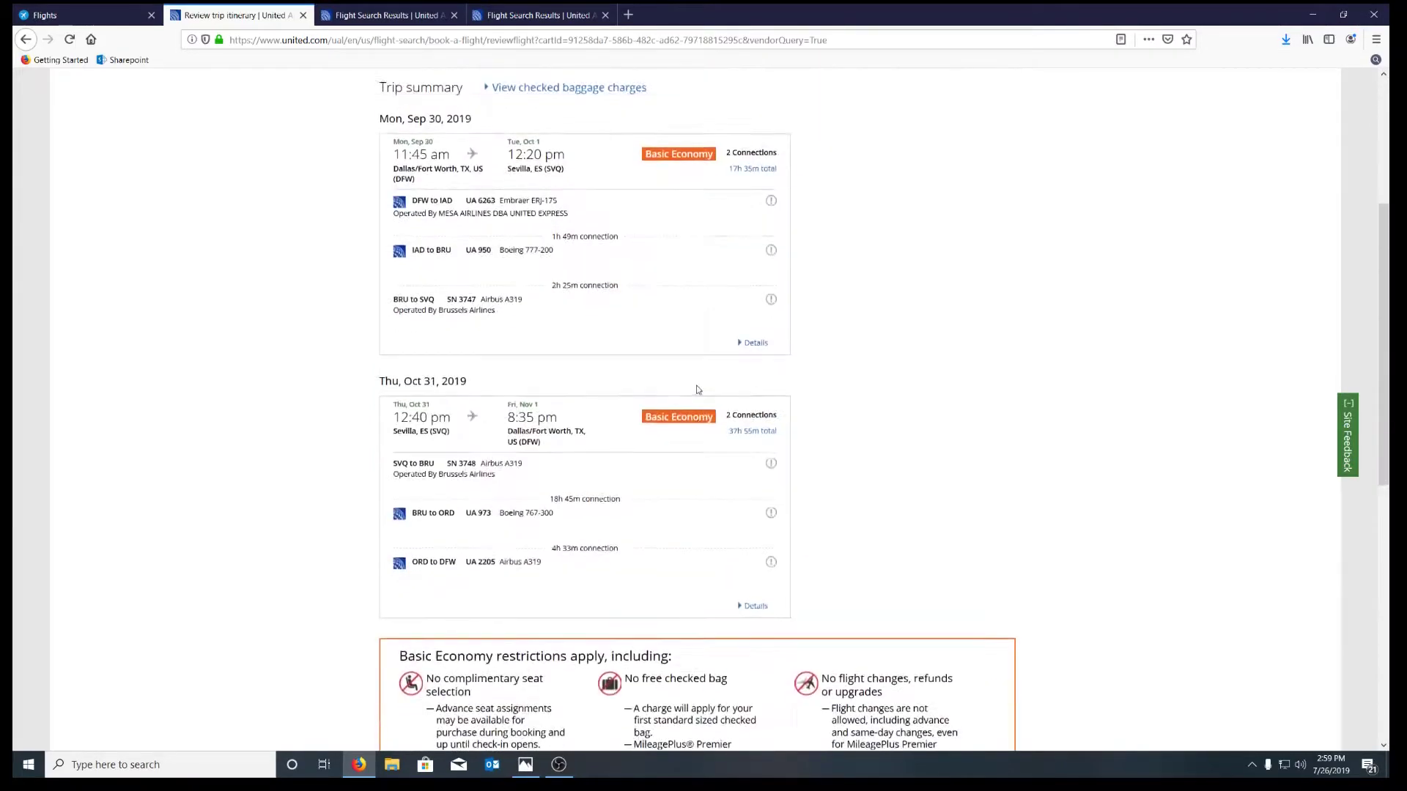
scroll(698, 390, "down", 6)
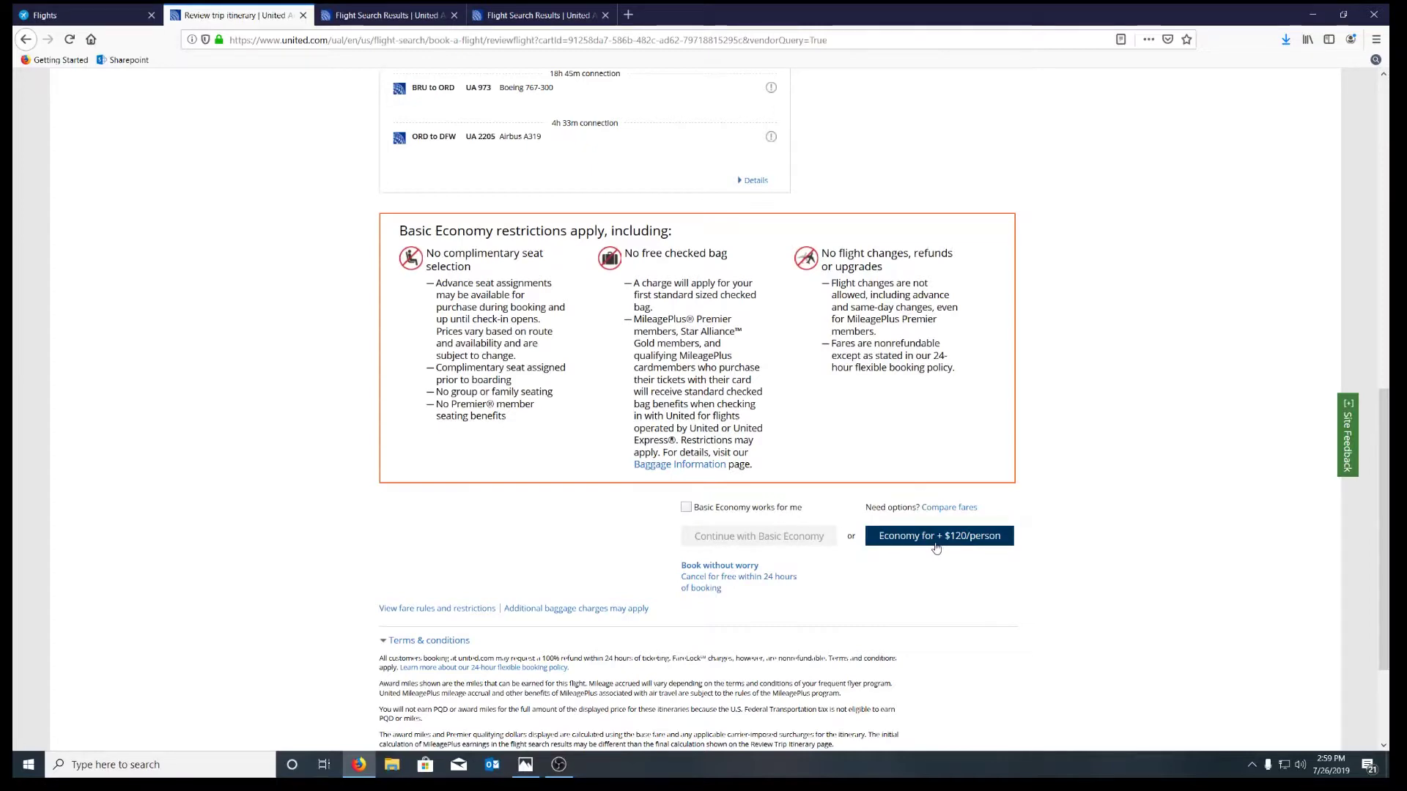
scroll(934, 550, "up", 6)
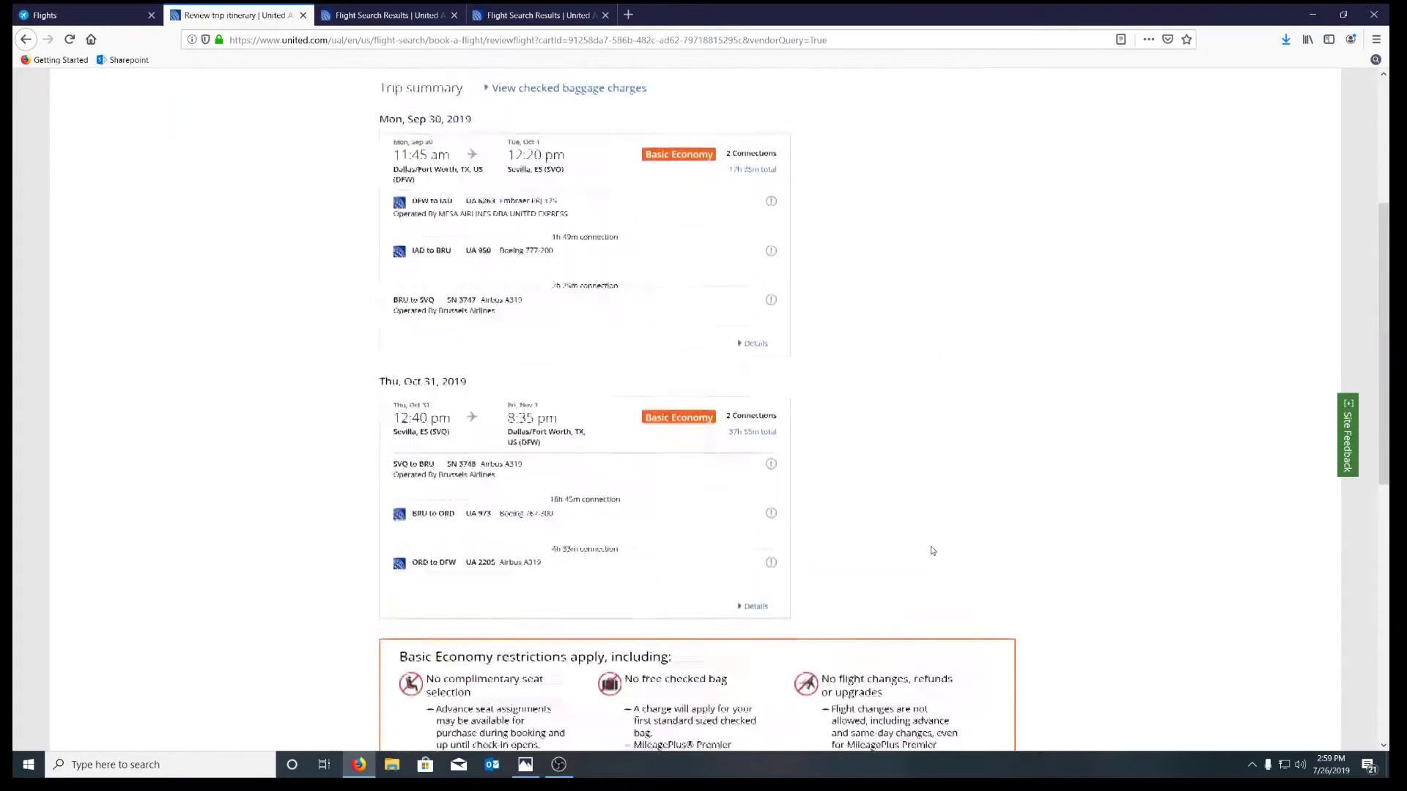
scroll(933, 550, "up", 4)
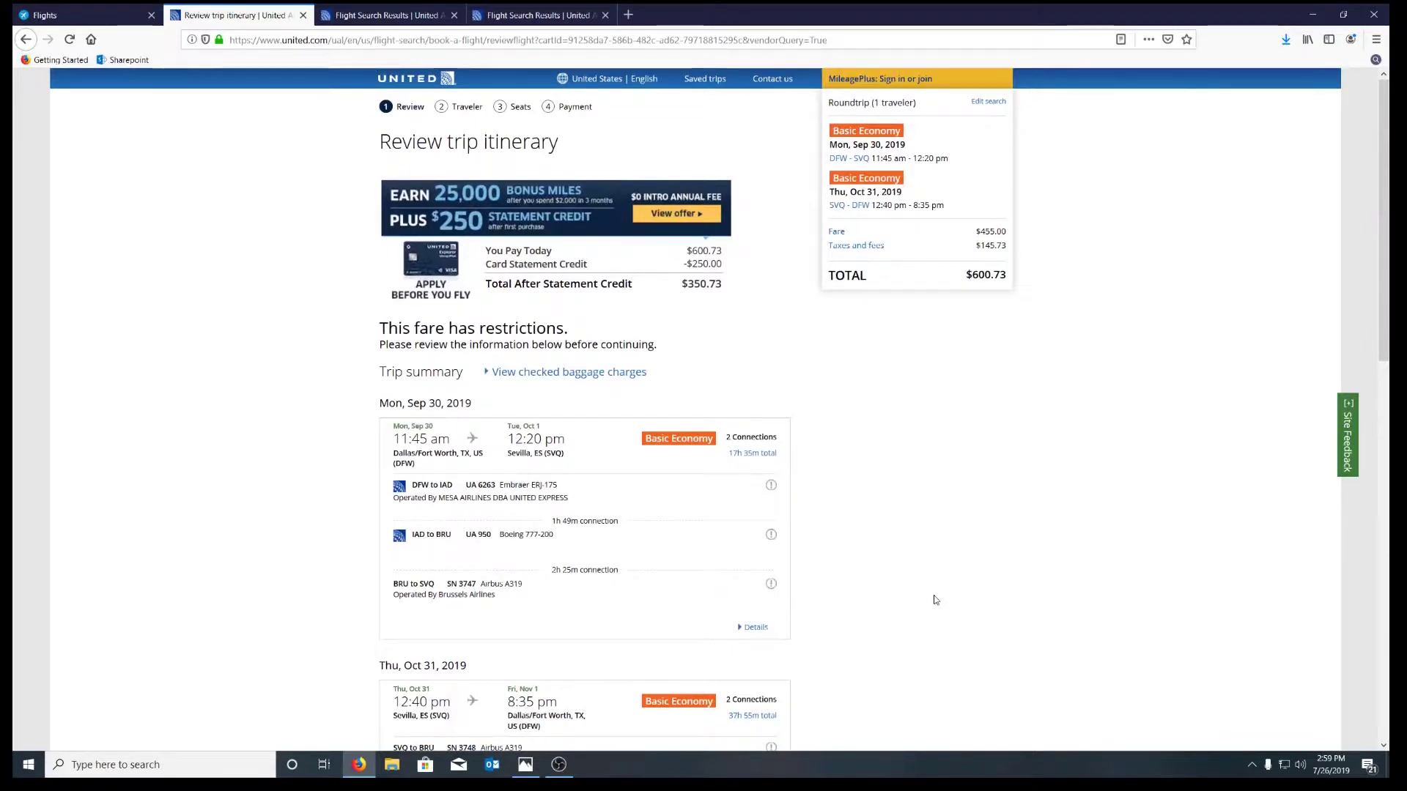
key("ctrl+shift+Tab")
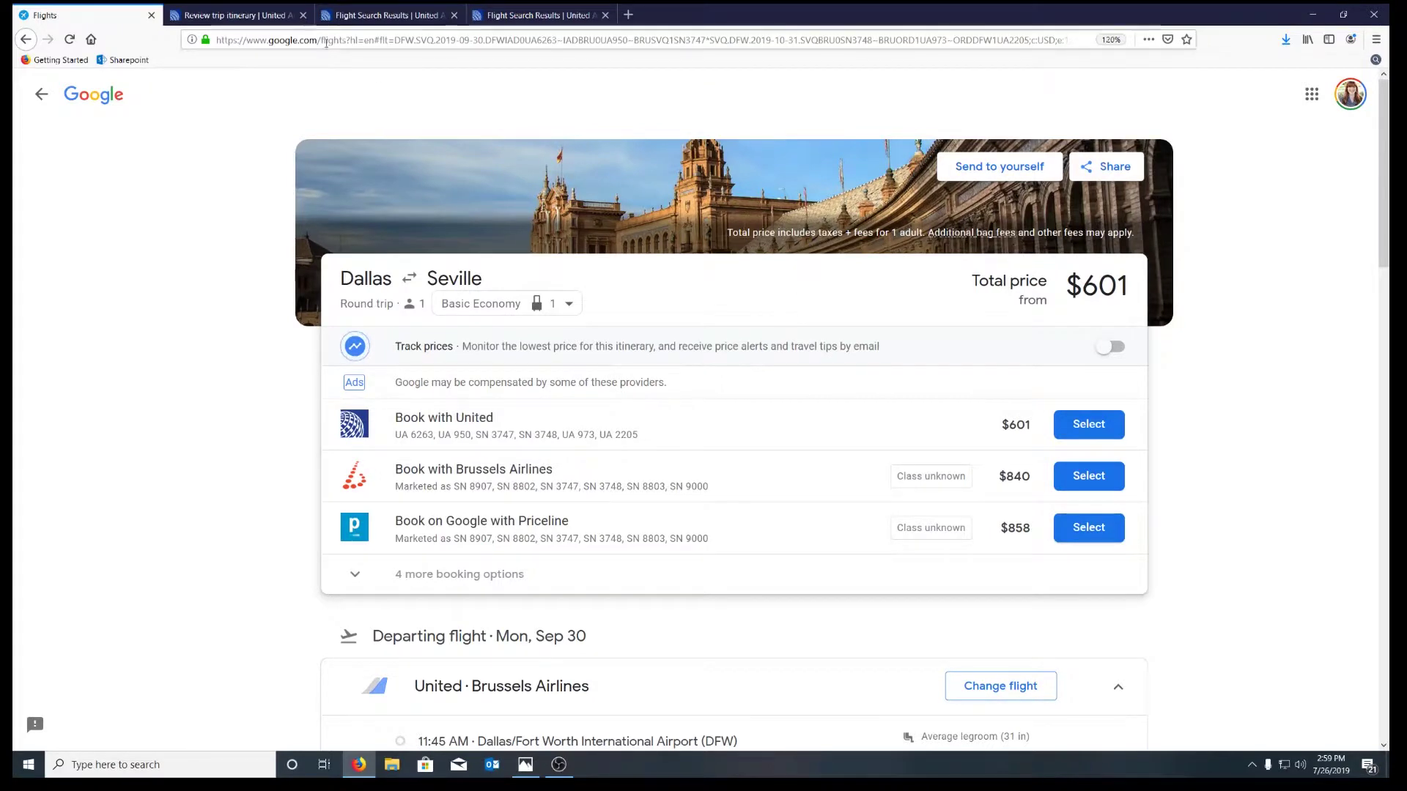
- Return to the United tab and scroll through the itinerary review
left_click(277, 19)
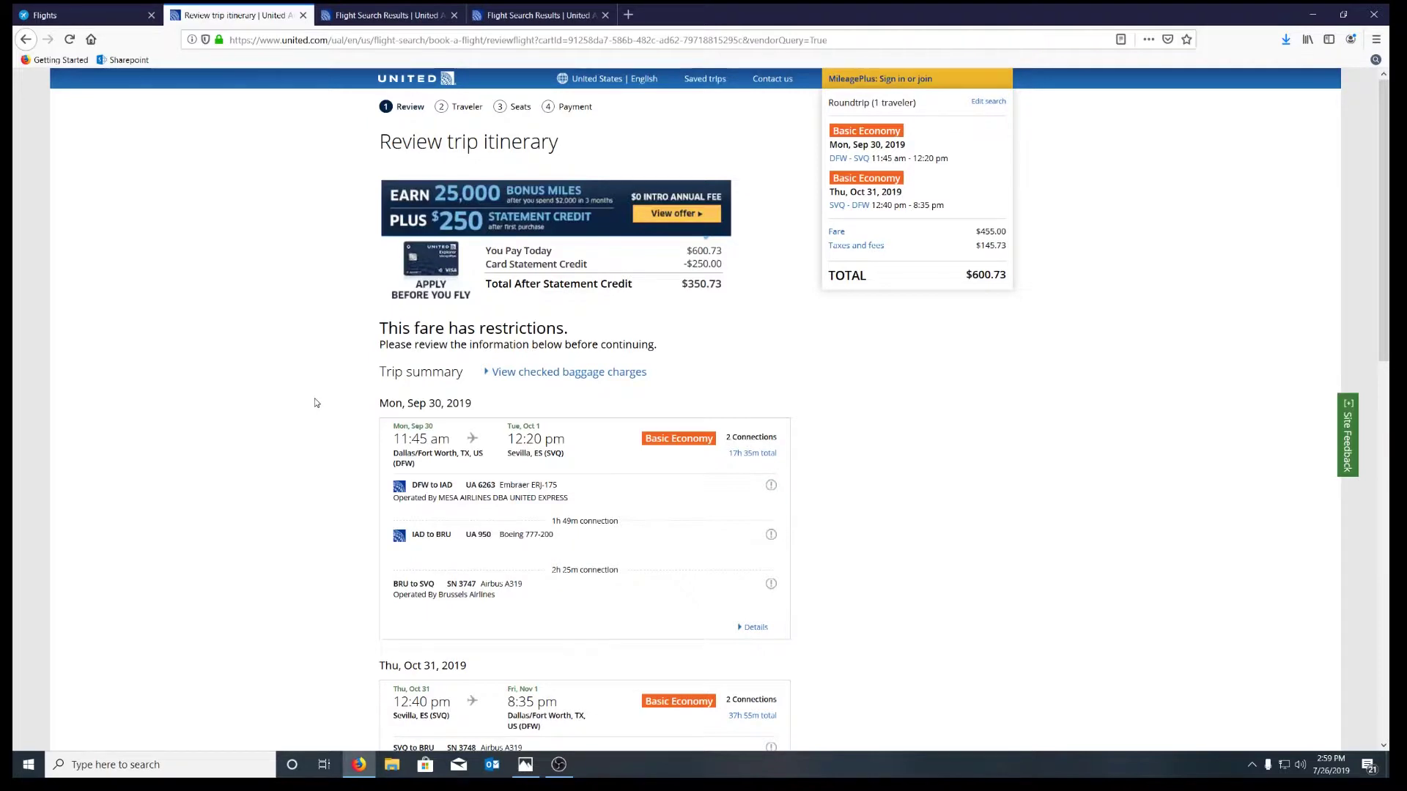
scroll(316, 403, "down", 2)
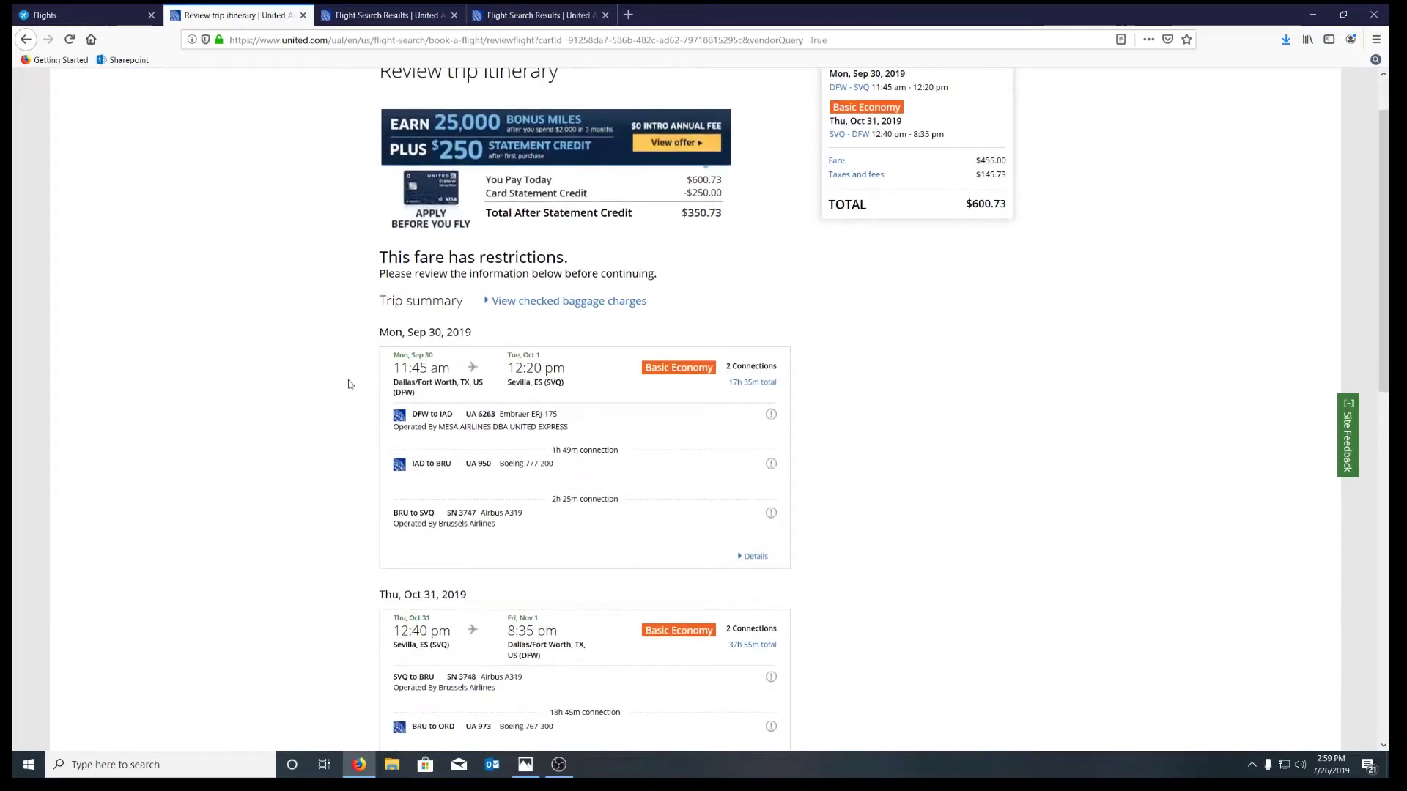
mouse_move(555, 217)
scroll(308, 406, "down", 2)
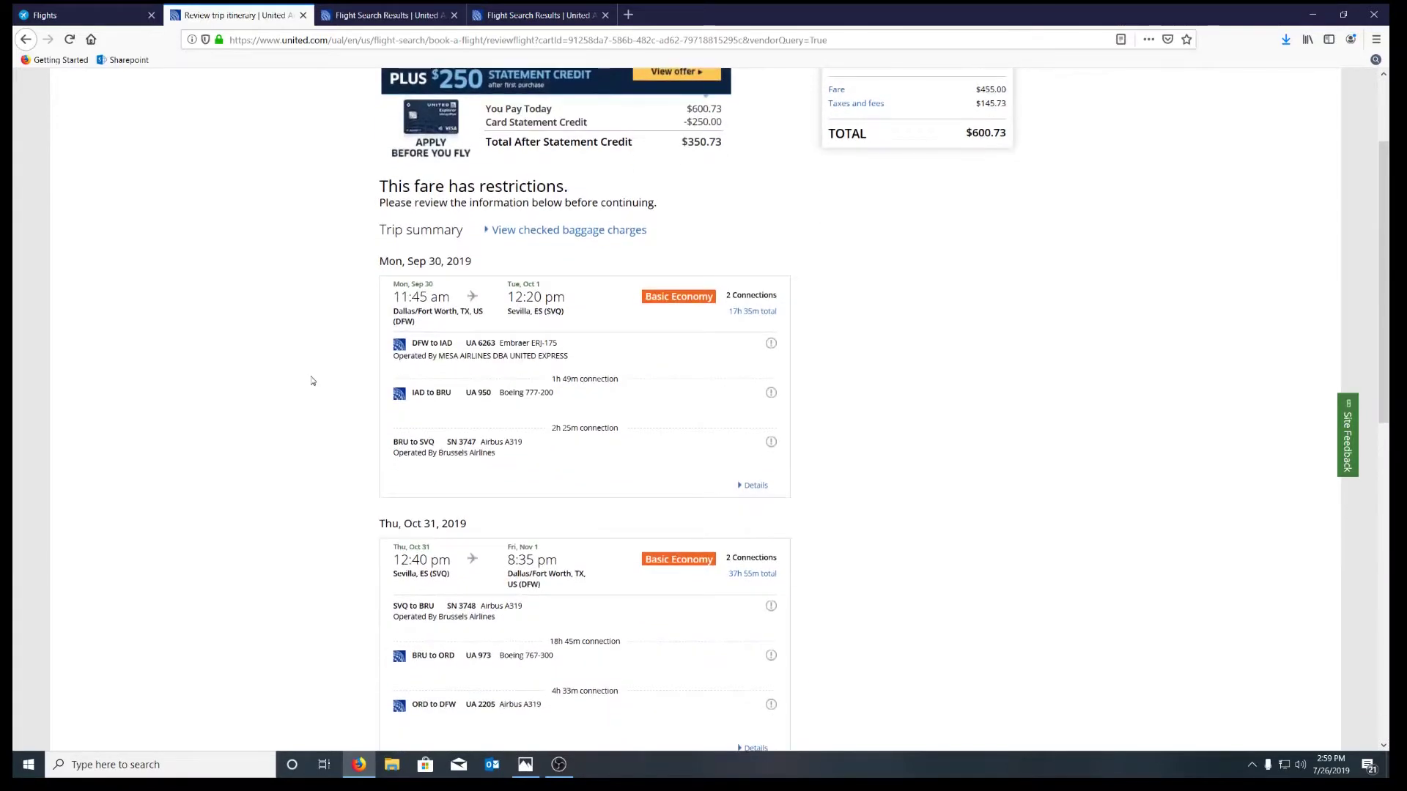
scroll(312, 380, "down", 2)
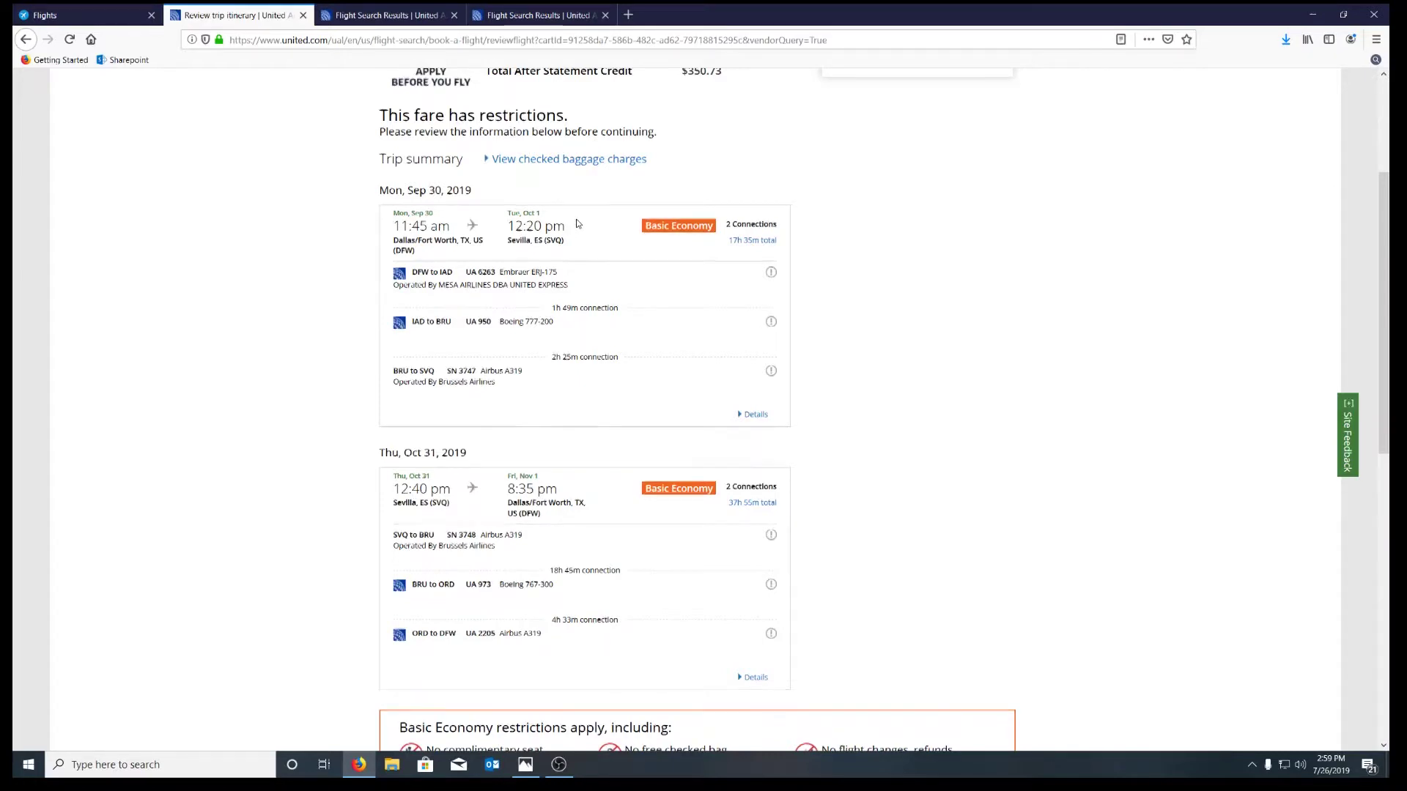
scroll(439, 366, "down", 2)
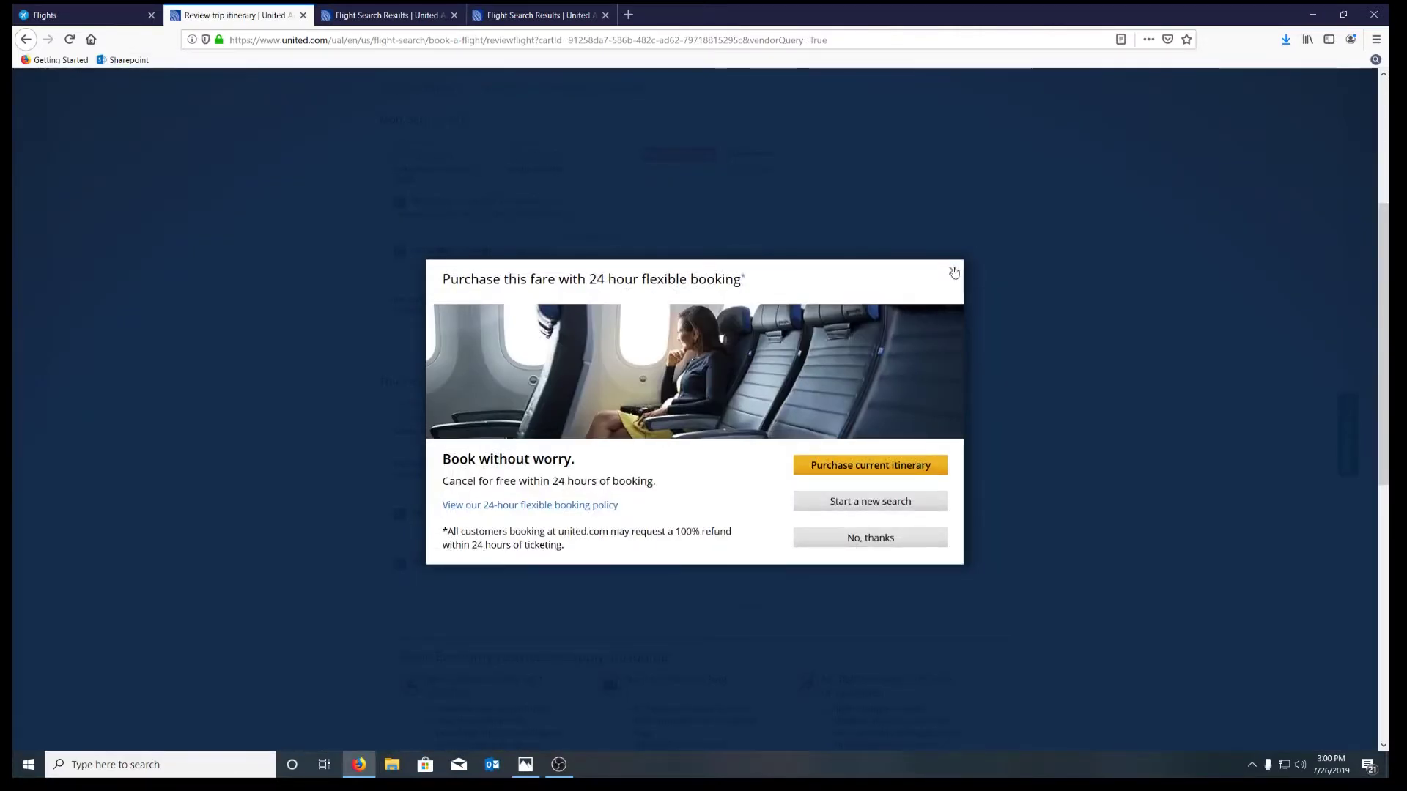
- Dismiss the flexible-booking offer and upgrade to Economy for +$120 per person
left_click(953, 270)
scroll(857, 564, "up", 2)
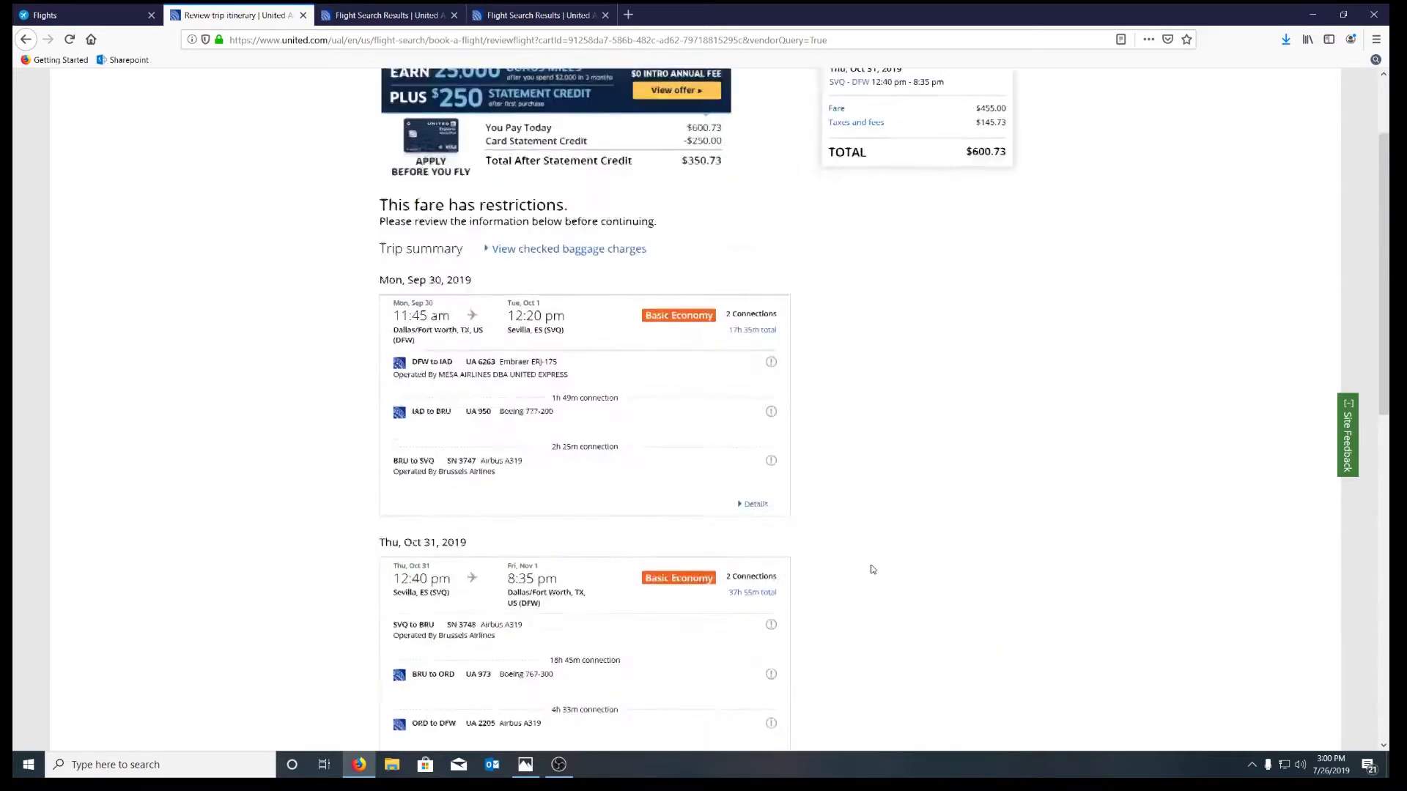
scroll(870, 569, "up", 2)
scroll(869, 568, "down", 2)
scroll(879, 565, "down", 5)
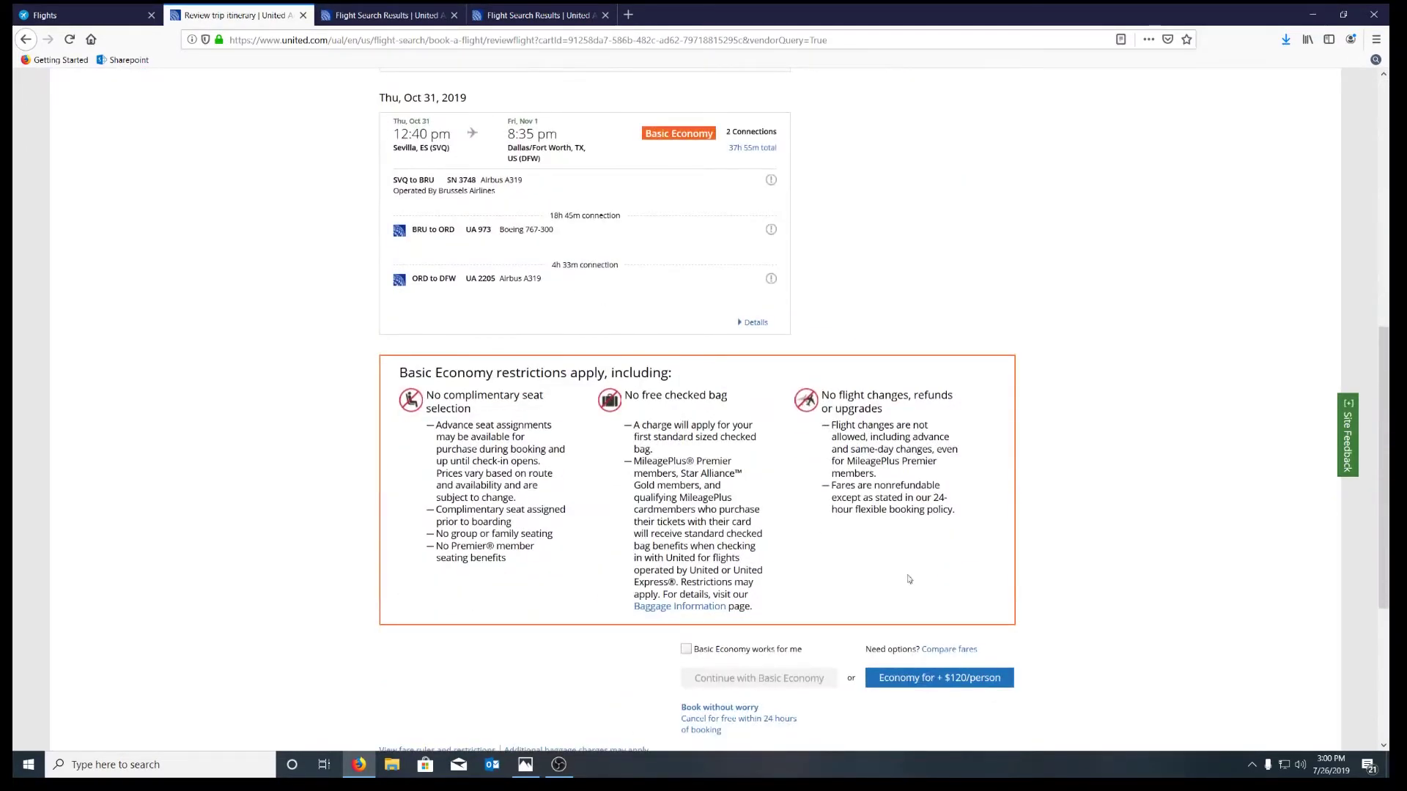
left_click(951, 686)
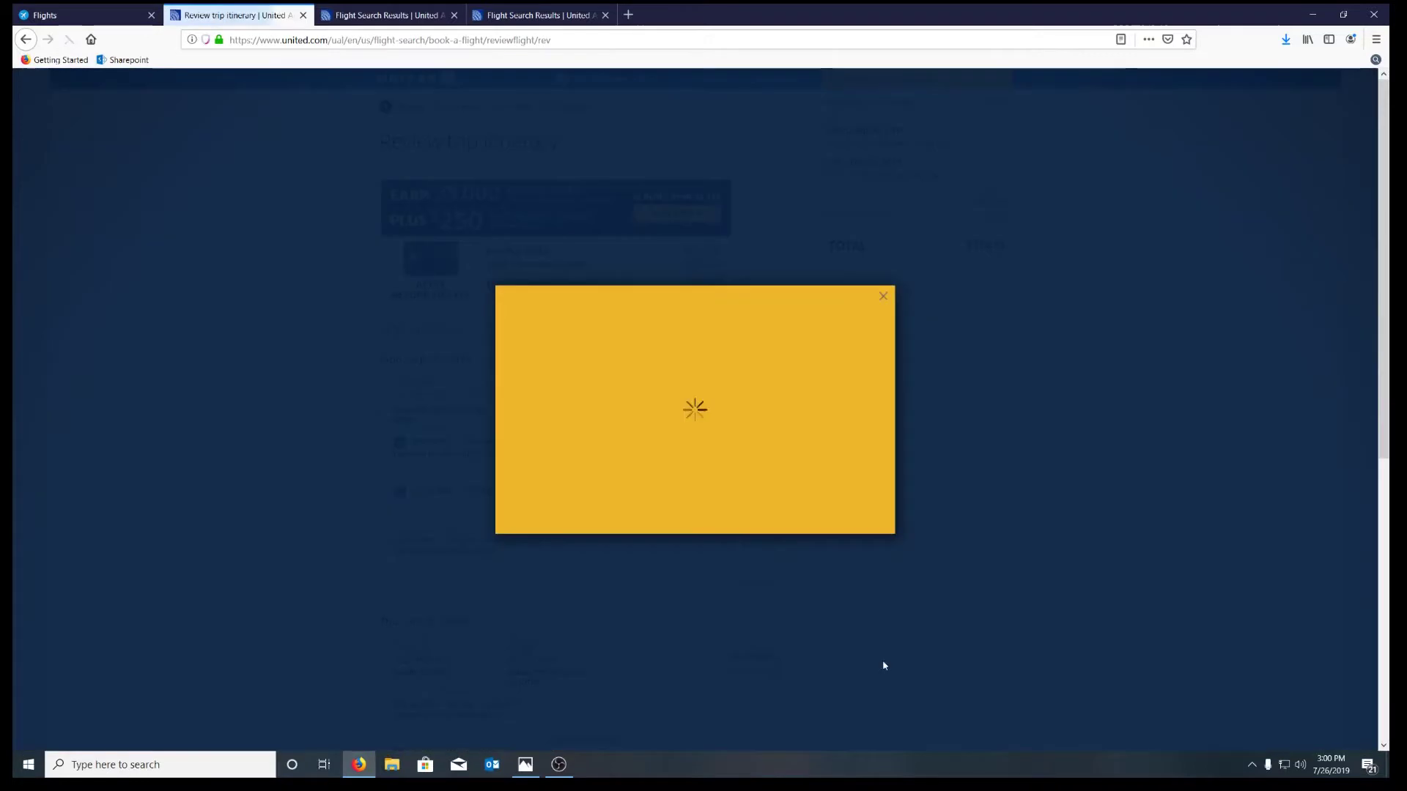
left_click(883, 296)
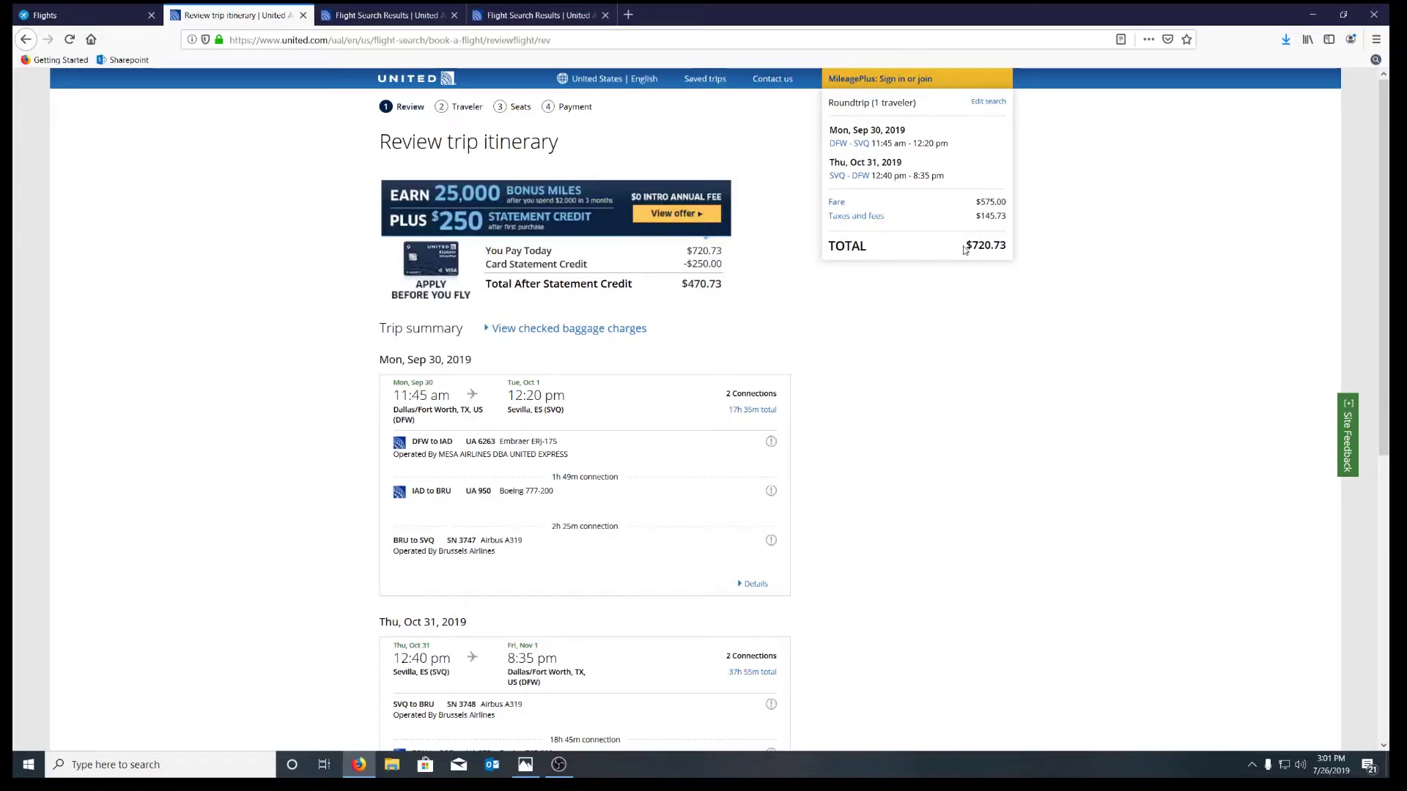
- Continue from the itinerary review to the Traveler information page
scroll(986, 476, "down", 3)
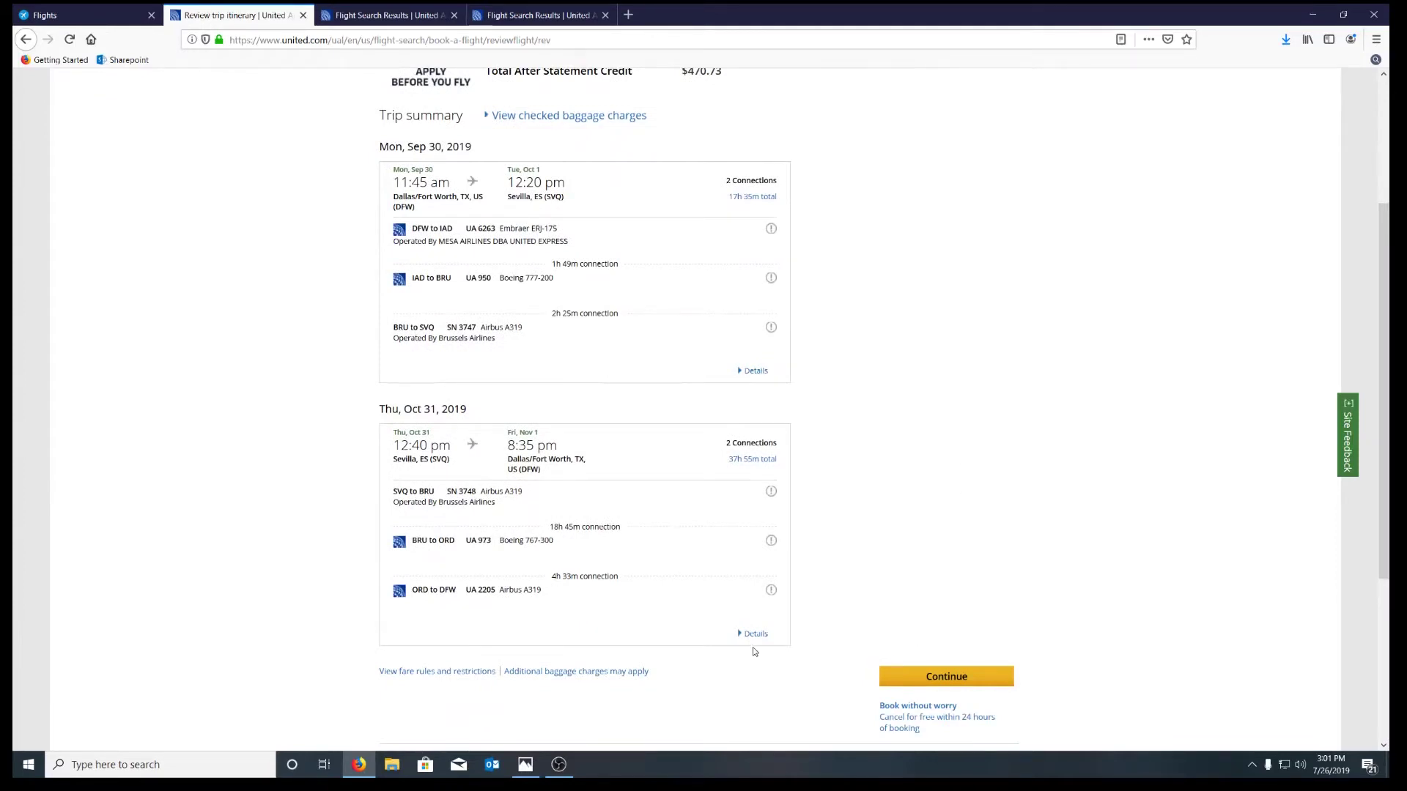
left_click(972, 682)
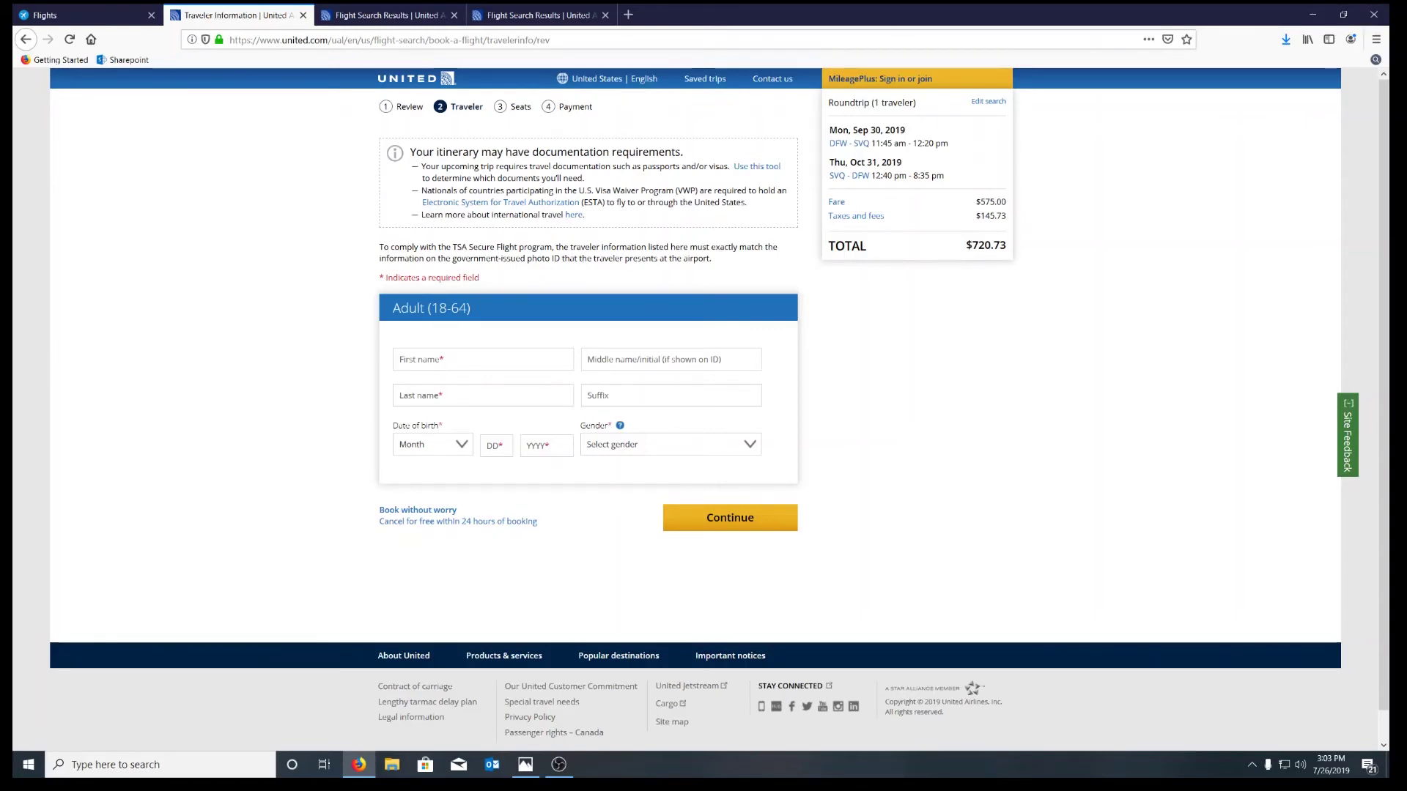
- Restore the Windows Photos image of Kayak, Expedia and Skyscanner logos from the taskbar
left_click(525, 765)
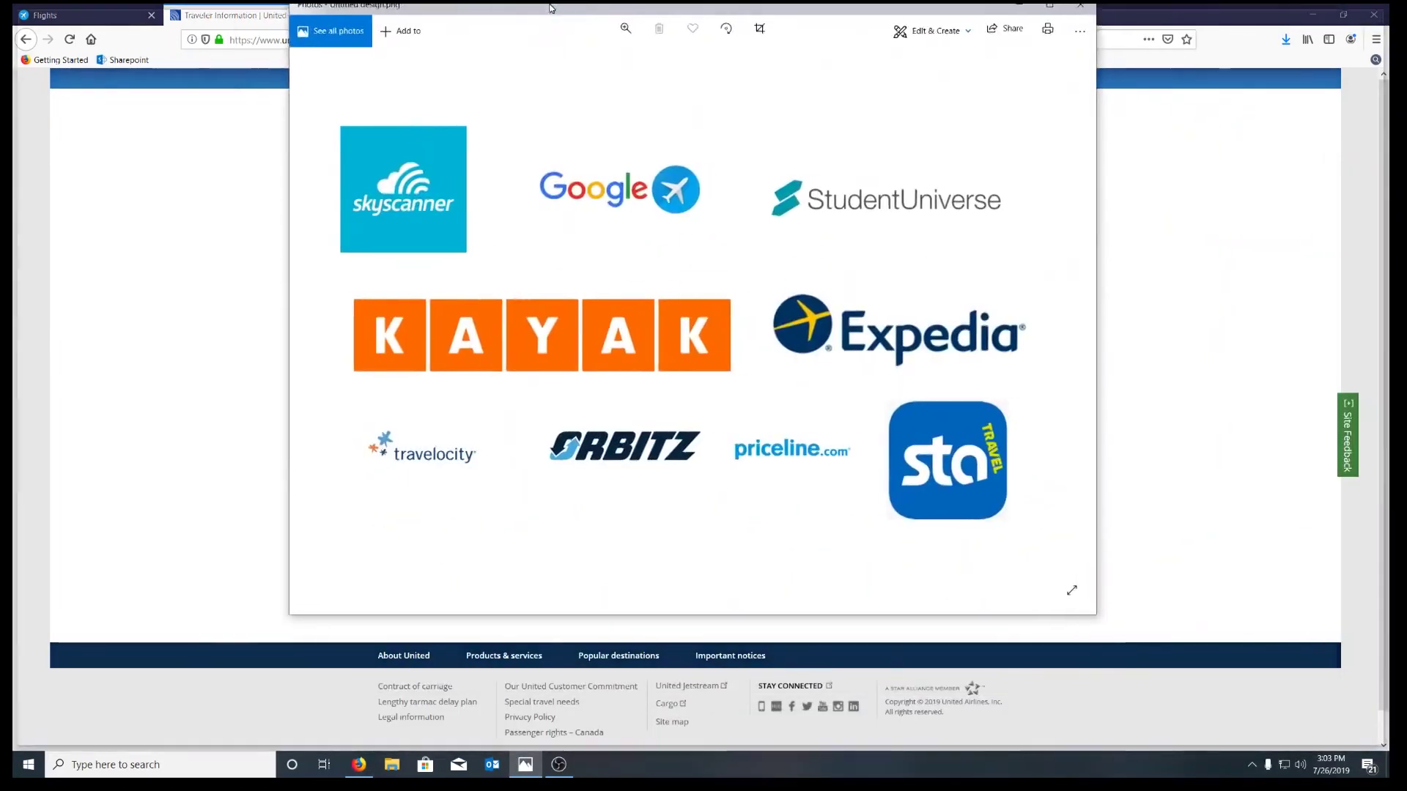